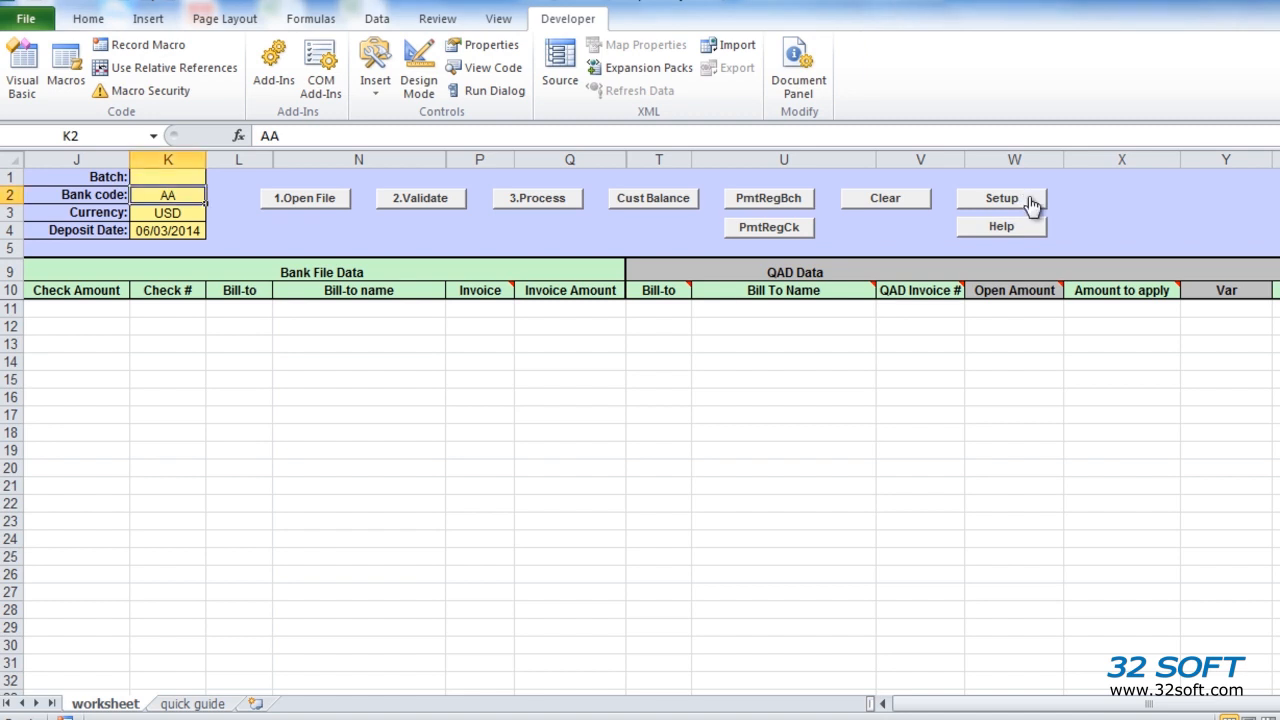
Step: Select the TEST database in the setup and acknowledge the selection
click(1031, 201)
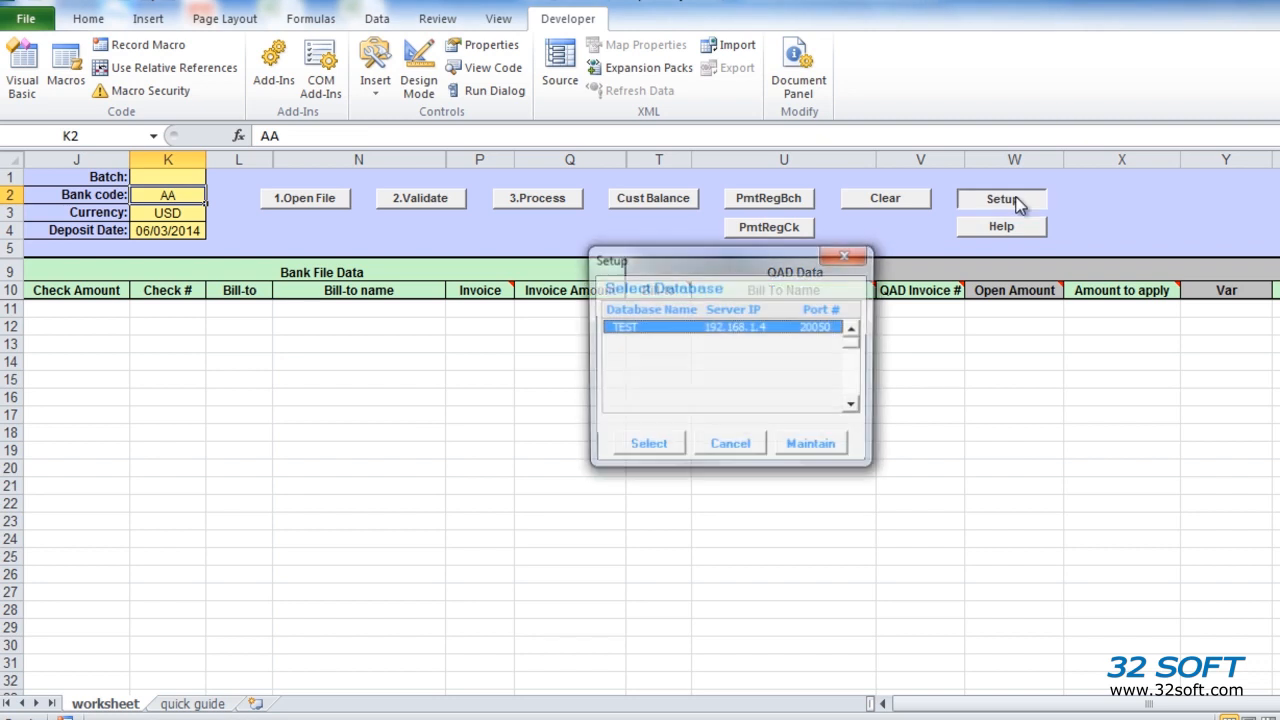
click(659, 450)
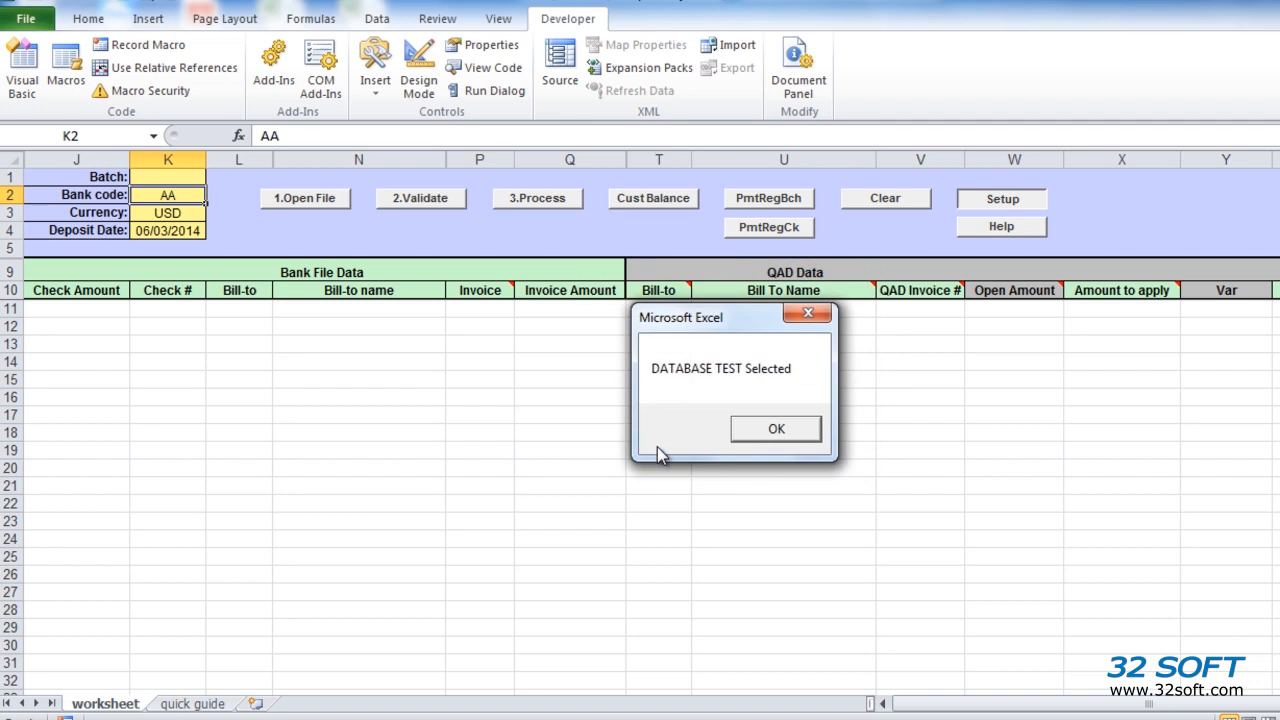
click(774, 428)
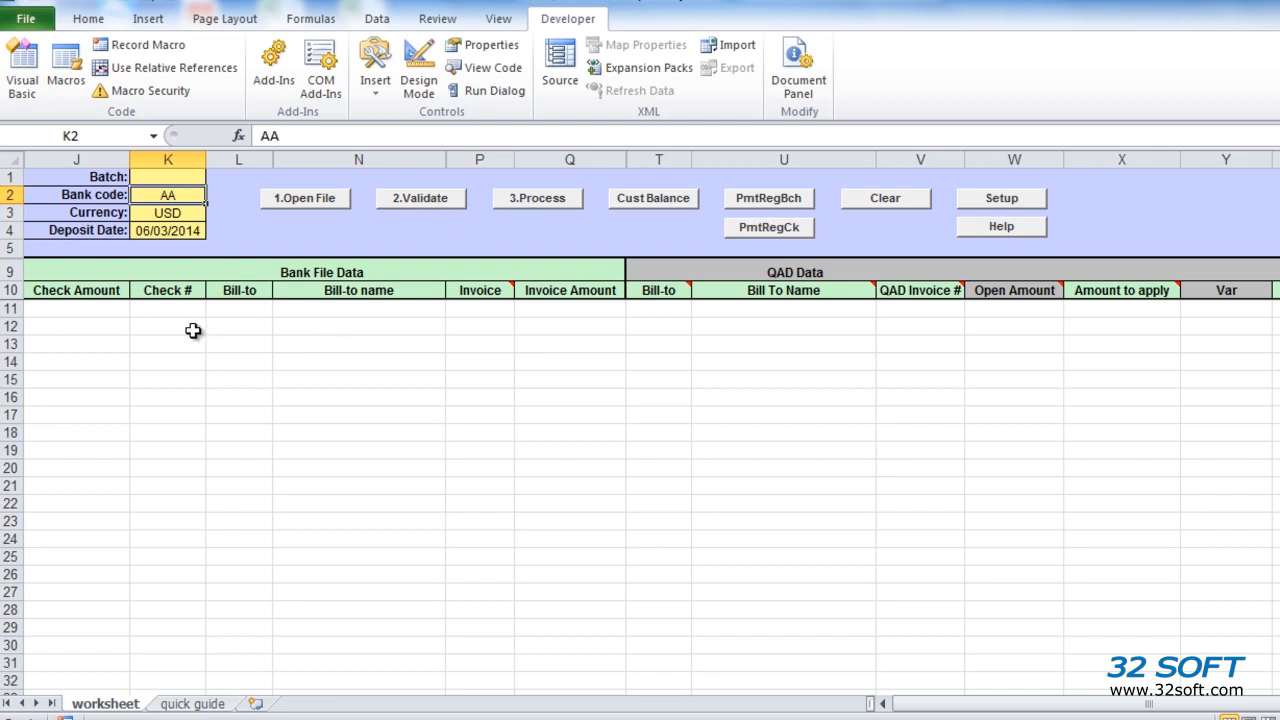
Step: Examine the source bank file cash_input_test1 in its own workbook and return to the cash load worksheet
click(277, 210)
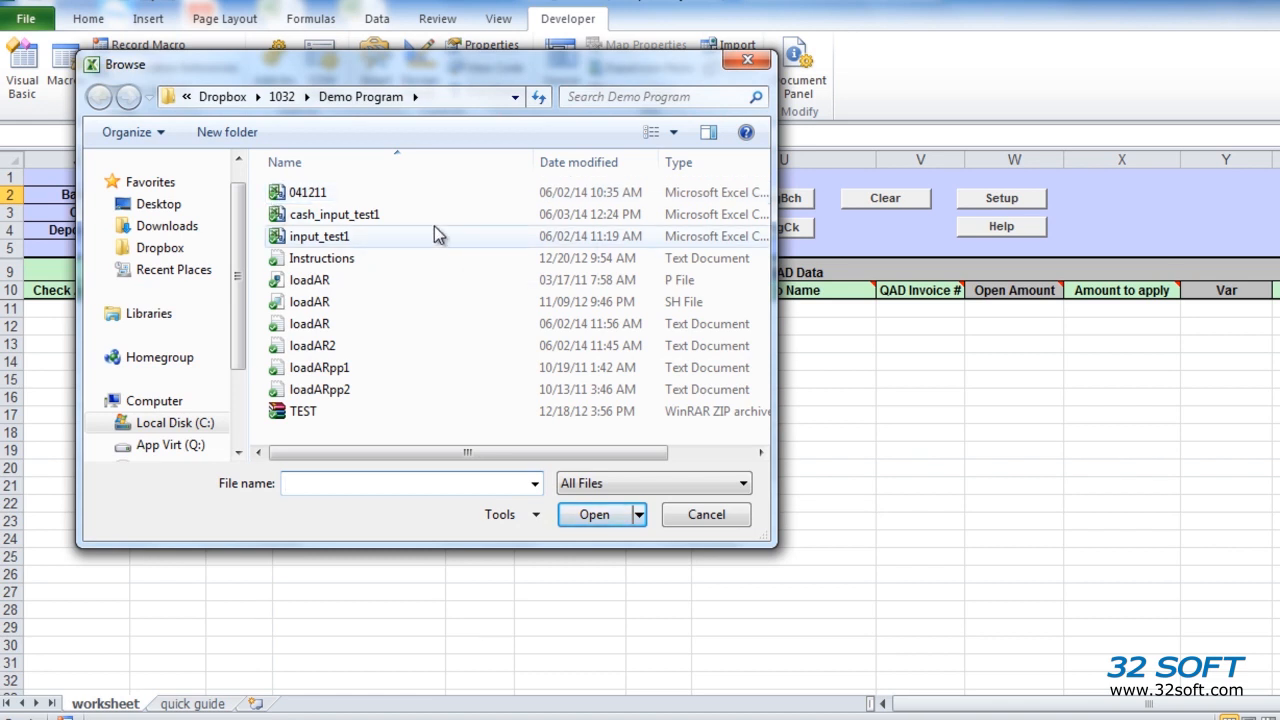
click(710, 516)
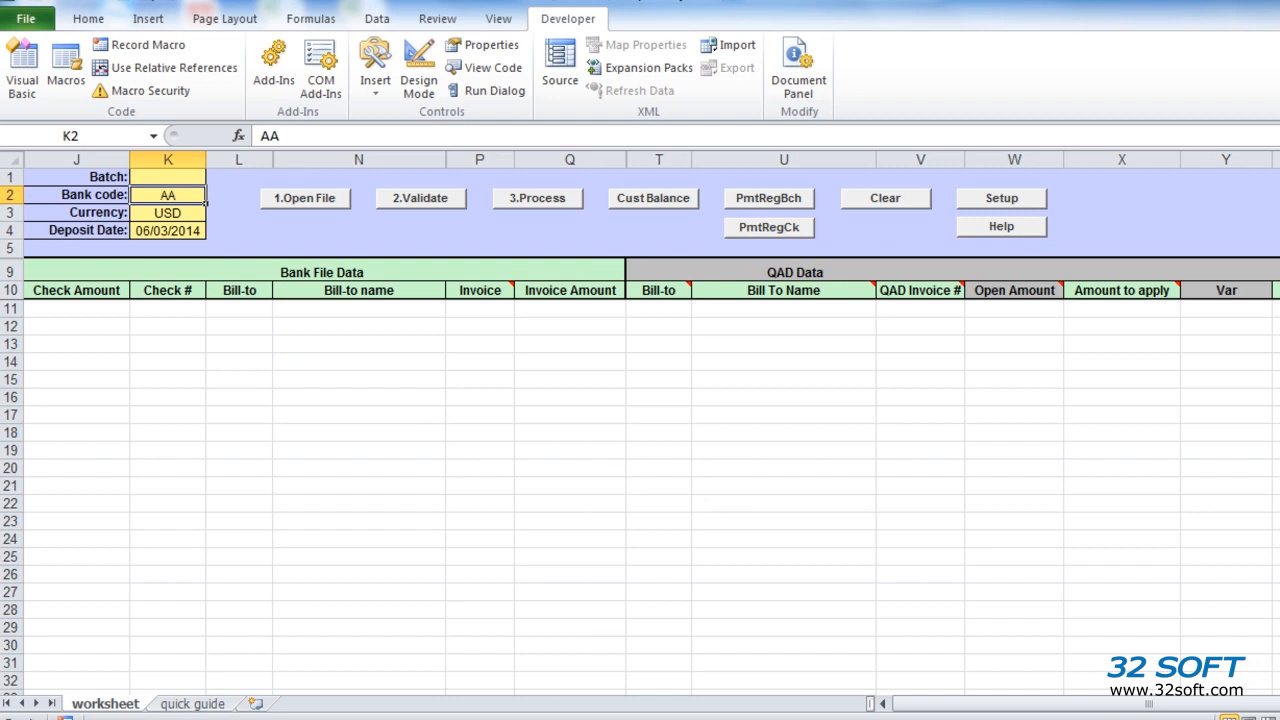
mouse_move(764, 719)
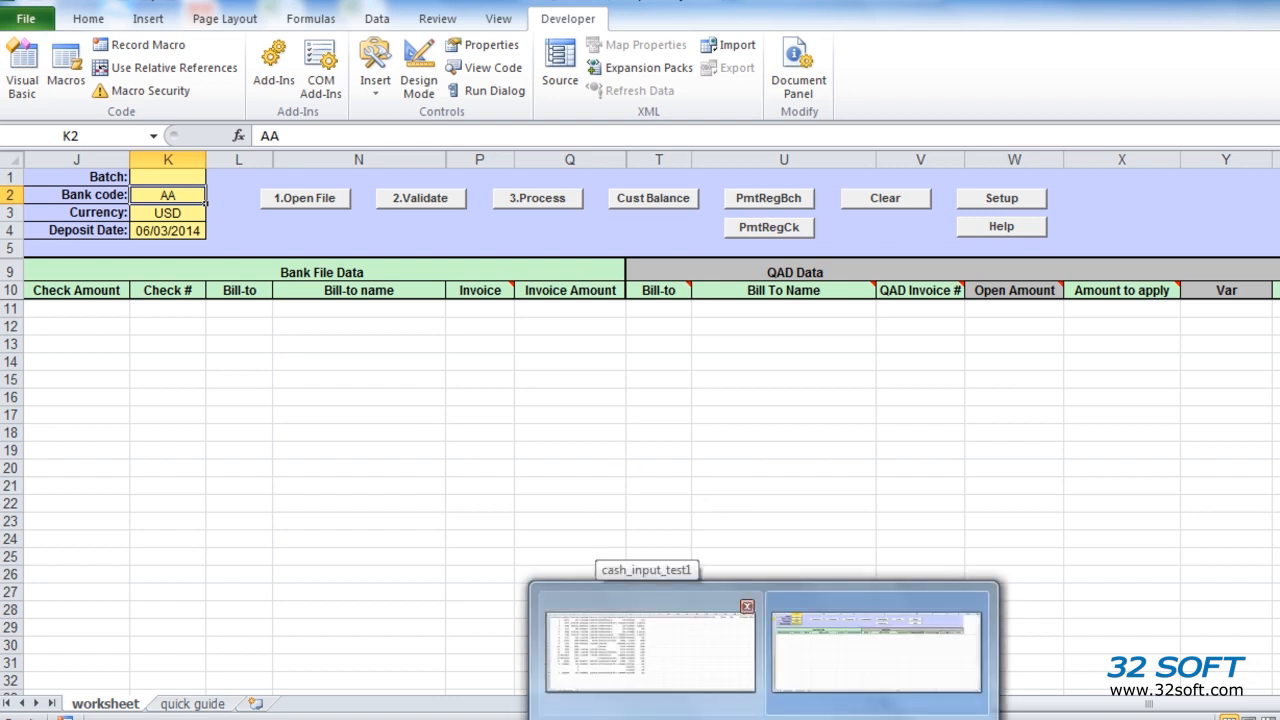
click(650, 650)
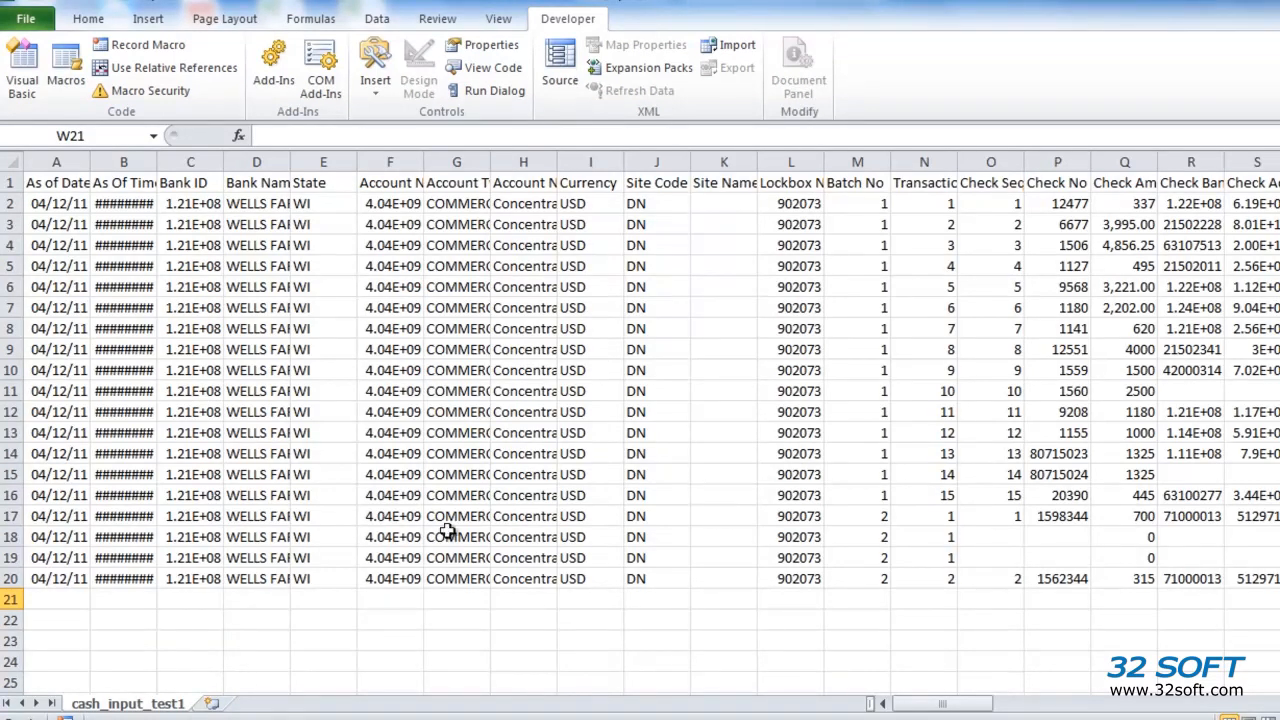
key(alt+Tab)
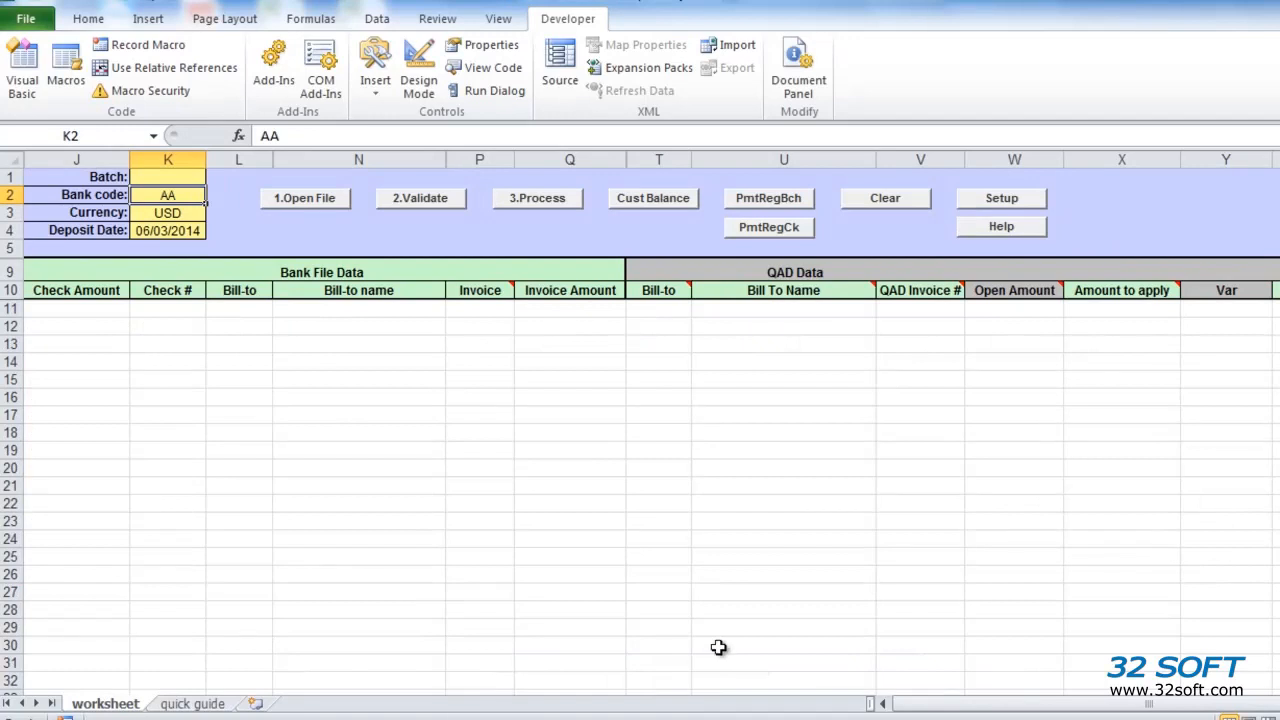
Step: Load the bank file cash_input_test1 into the worksheet
click(306, 208)
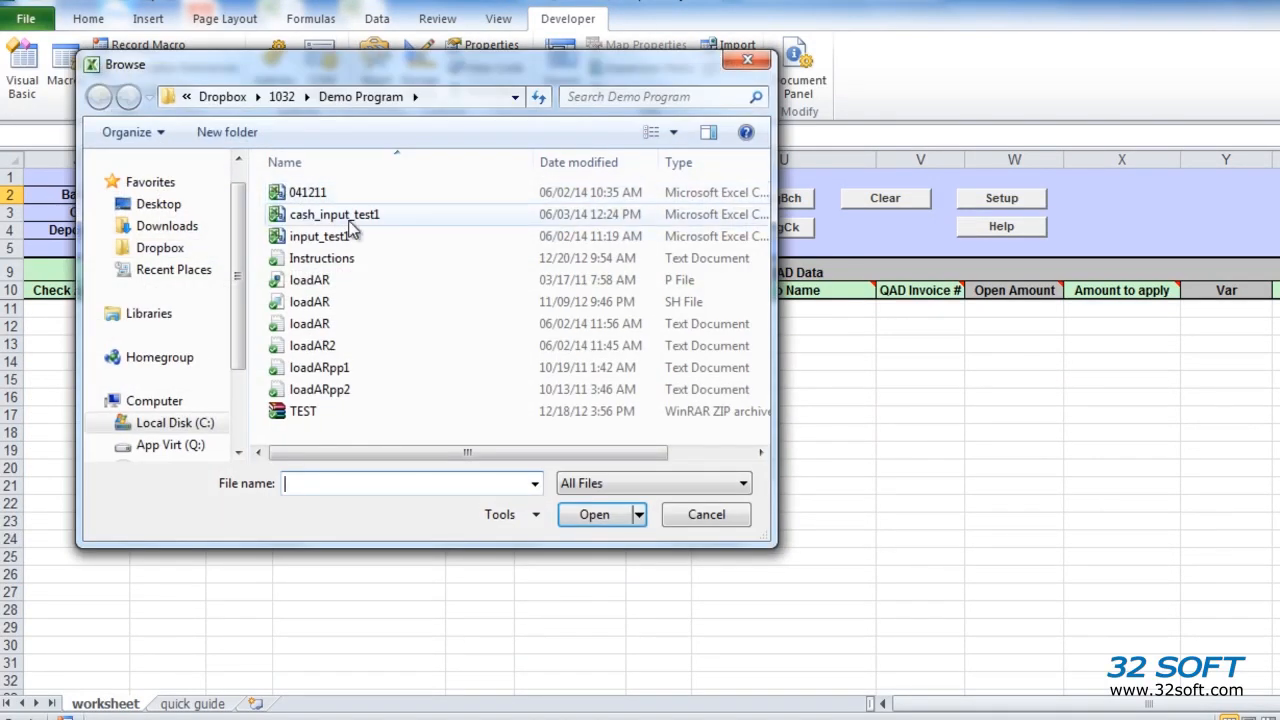
click(325, 219)
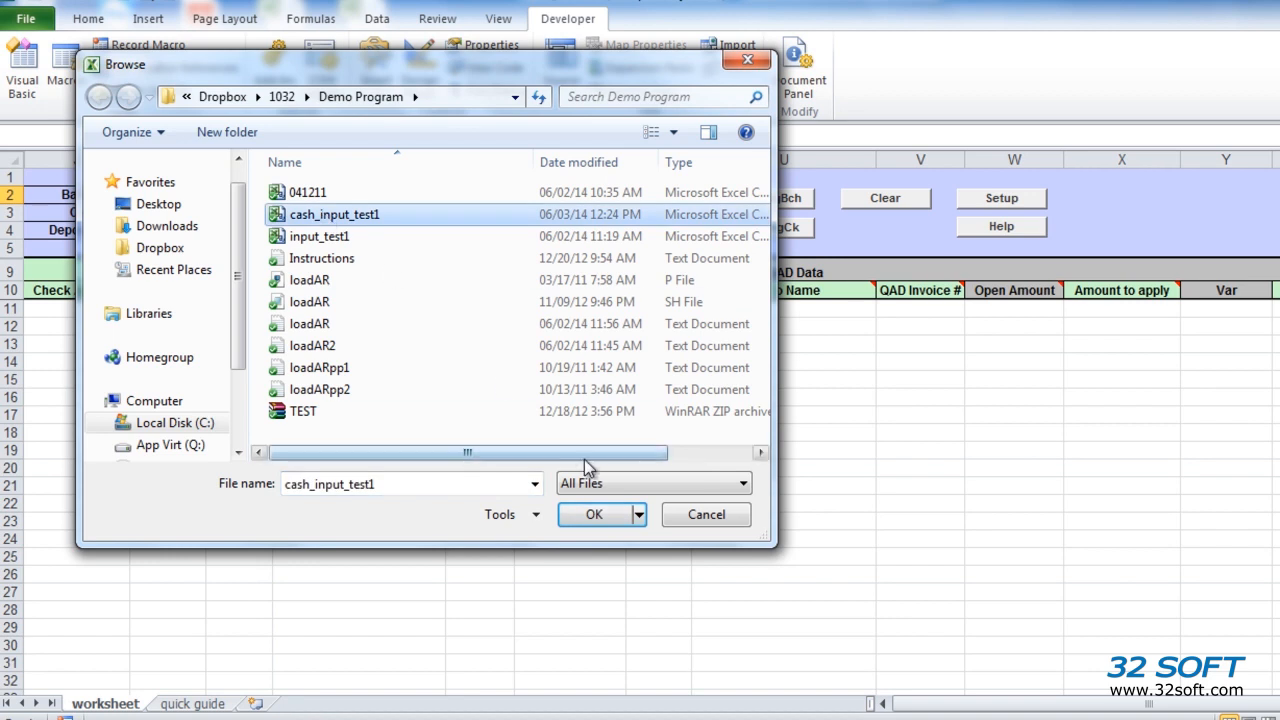
click(594, 514)
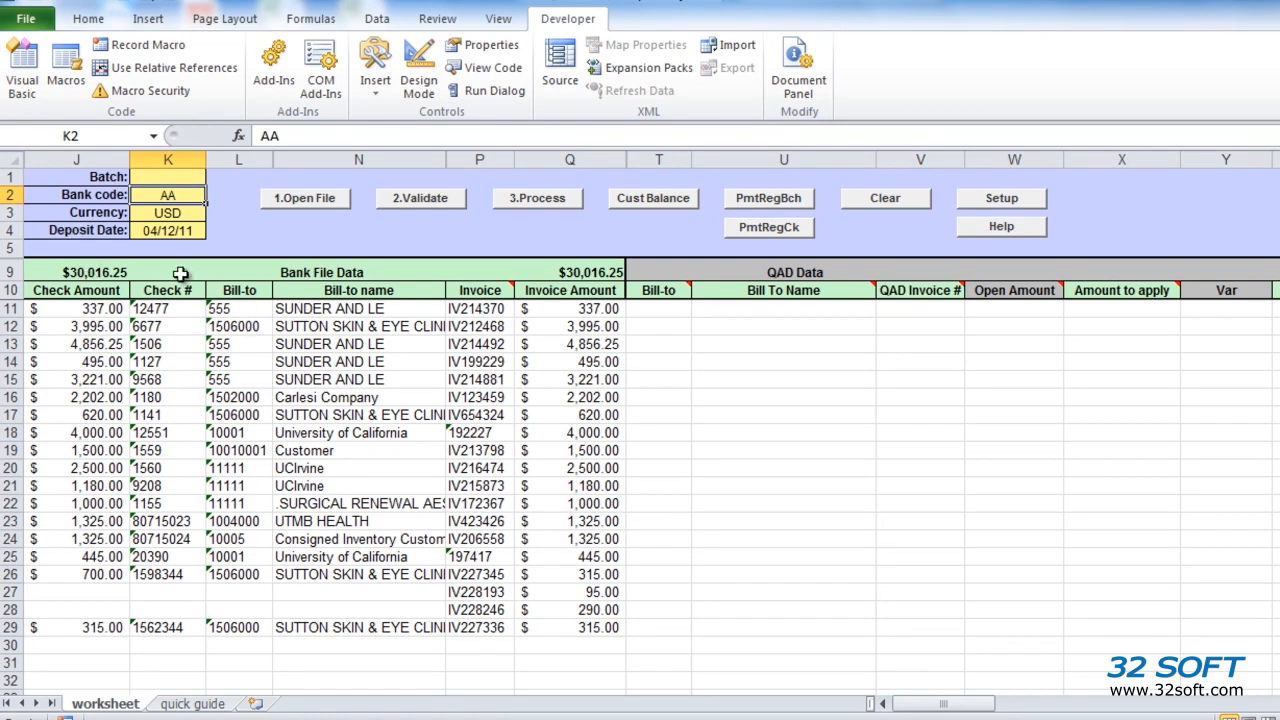
Step: Compare the check amount and invoice amount totals above the bank file data
click(91, 272)
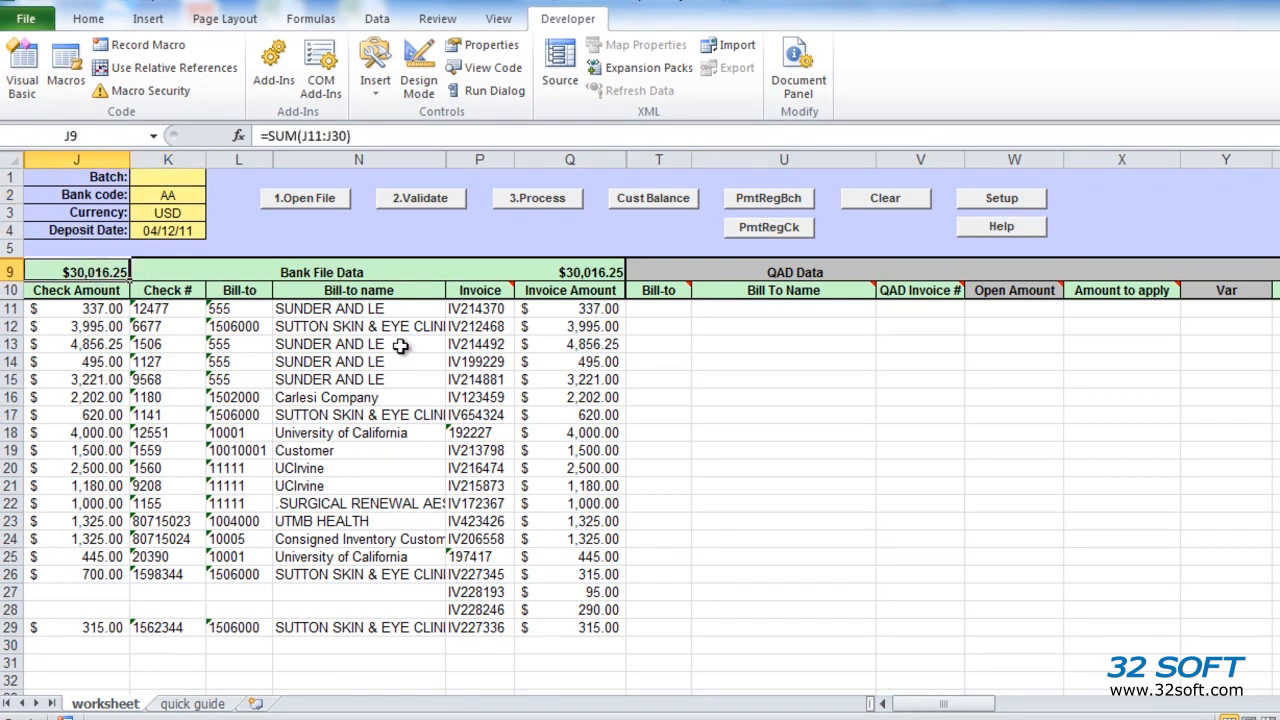
click(555, 272)
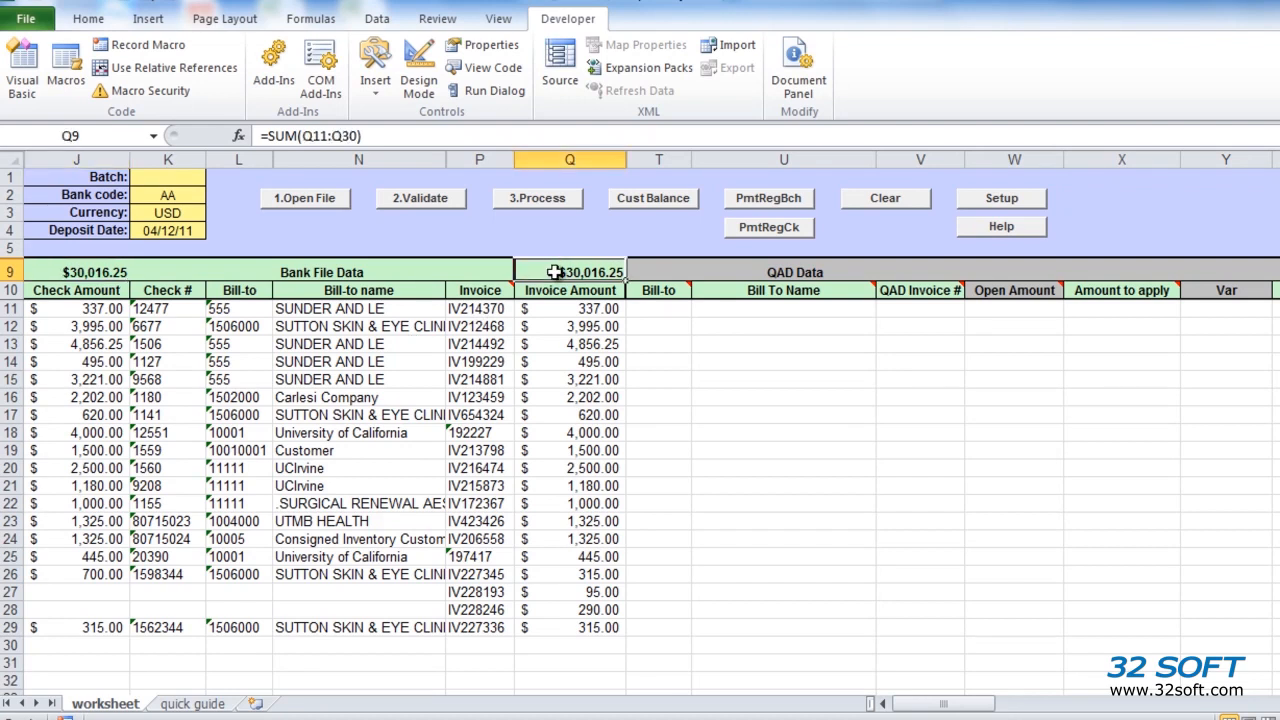
click(686, 316)
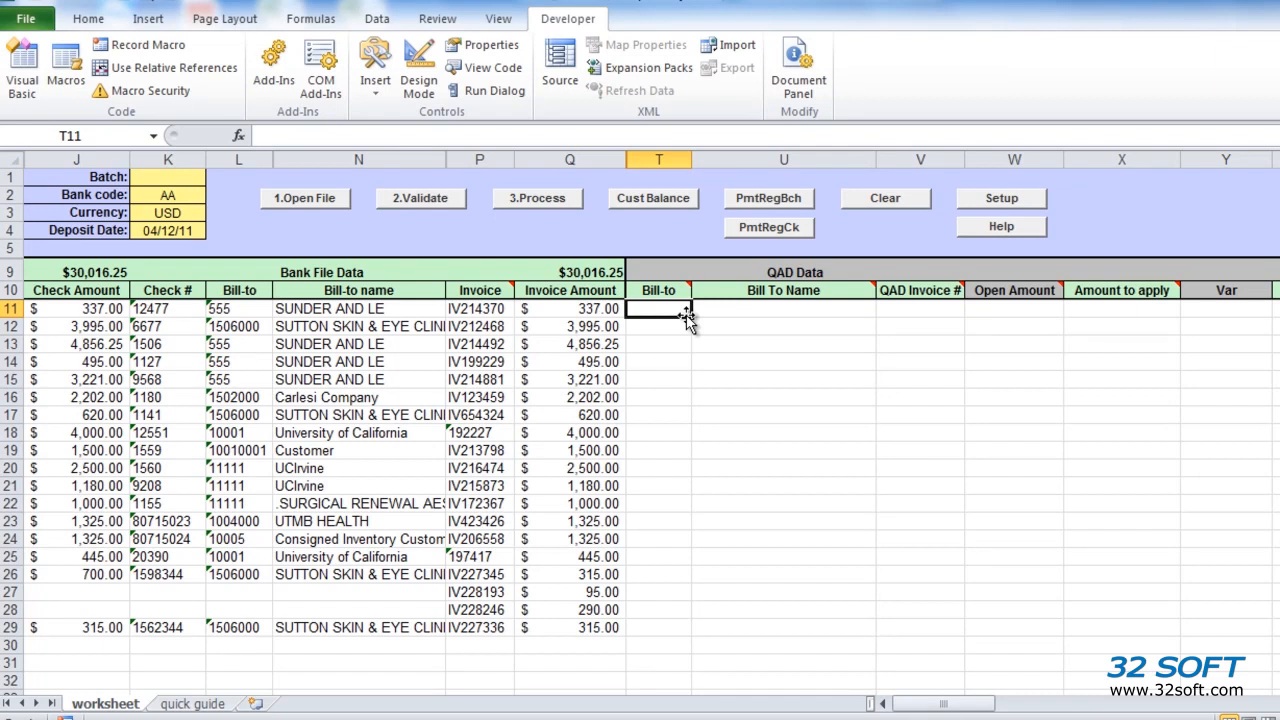
Step: Validate the loaded bank data against QAD, logging in with user ID mfg and the account password
click(446, 206)
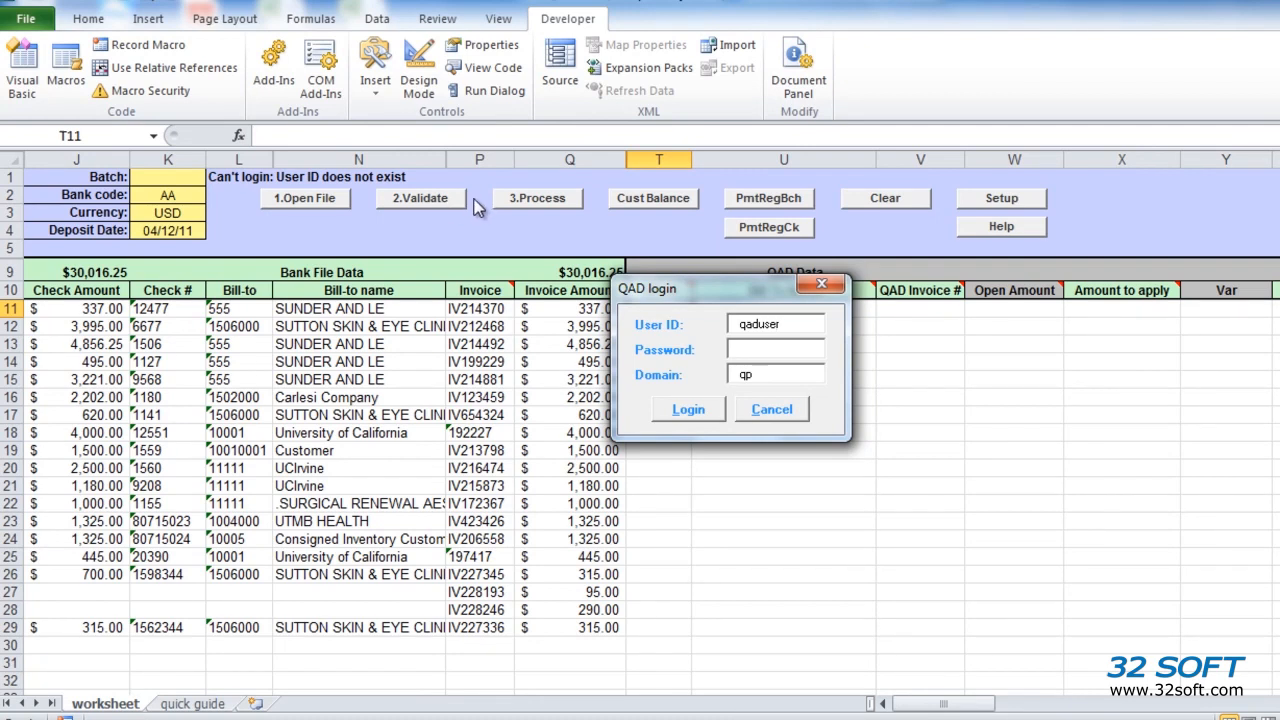
double_click(805, 328)
text(mfg)
click(773, 349)
text(******)
click(690, 411)
click(688, 410)
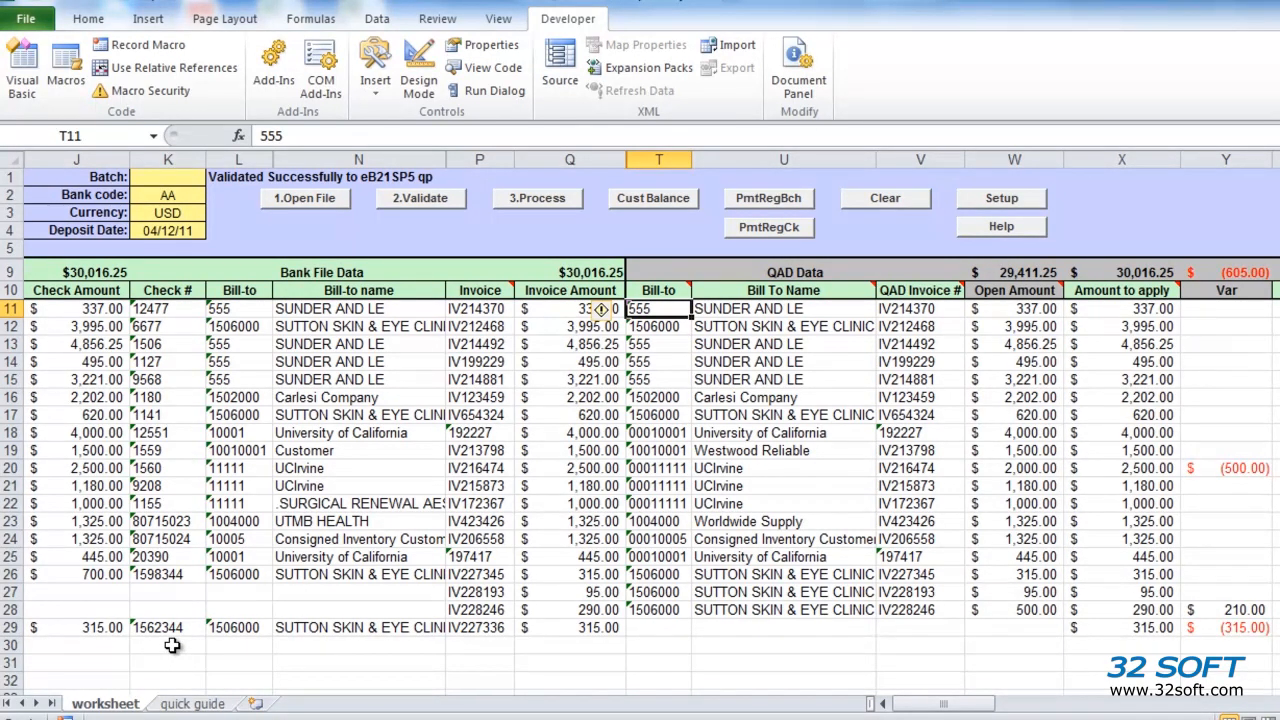
Step: View the customer balance report for the SUTTON SKIN & EYE CLINIC bill-to in row 29, and close it
click(245, 627)
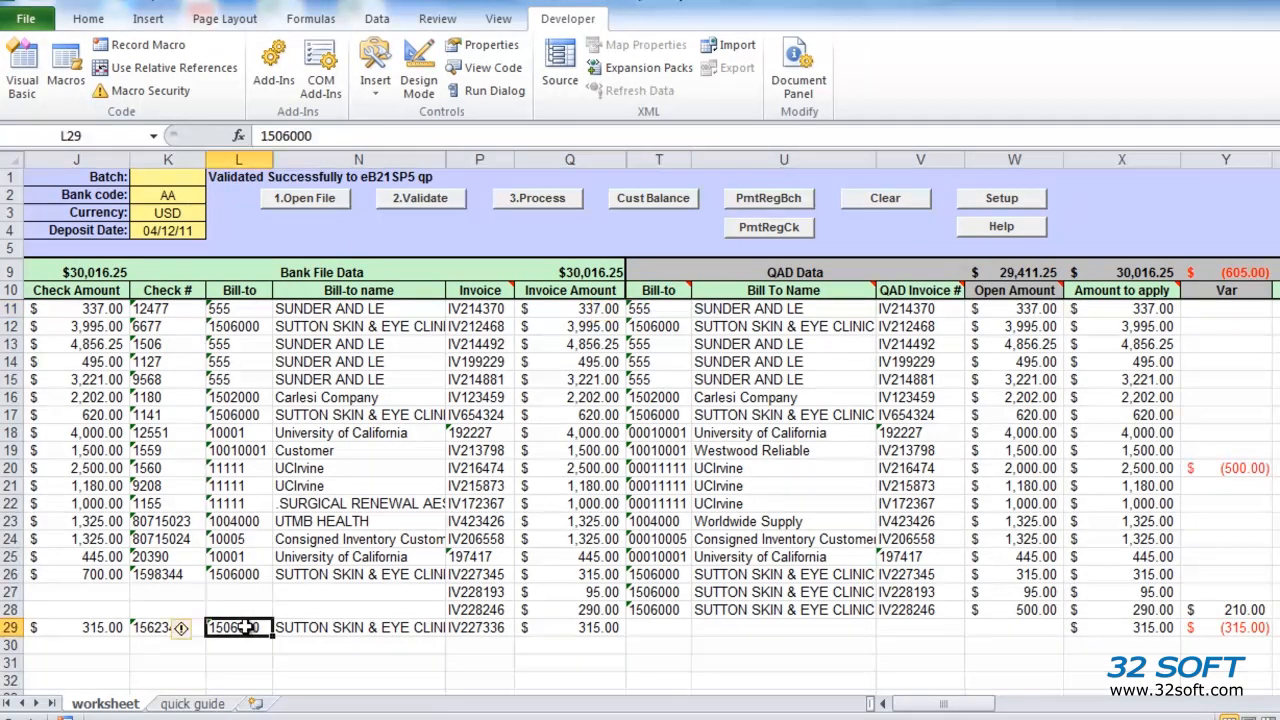
click(650, 202)
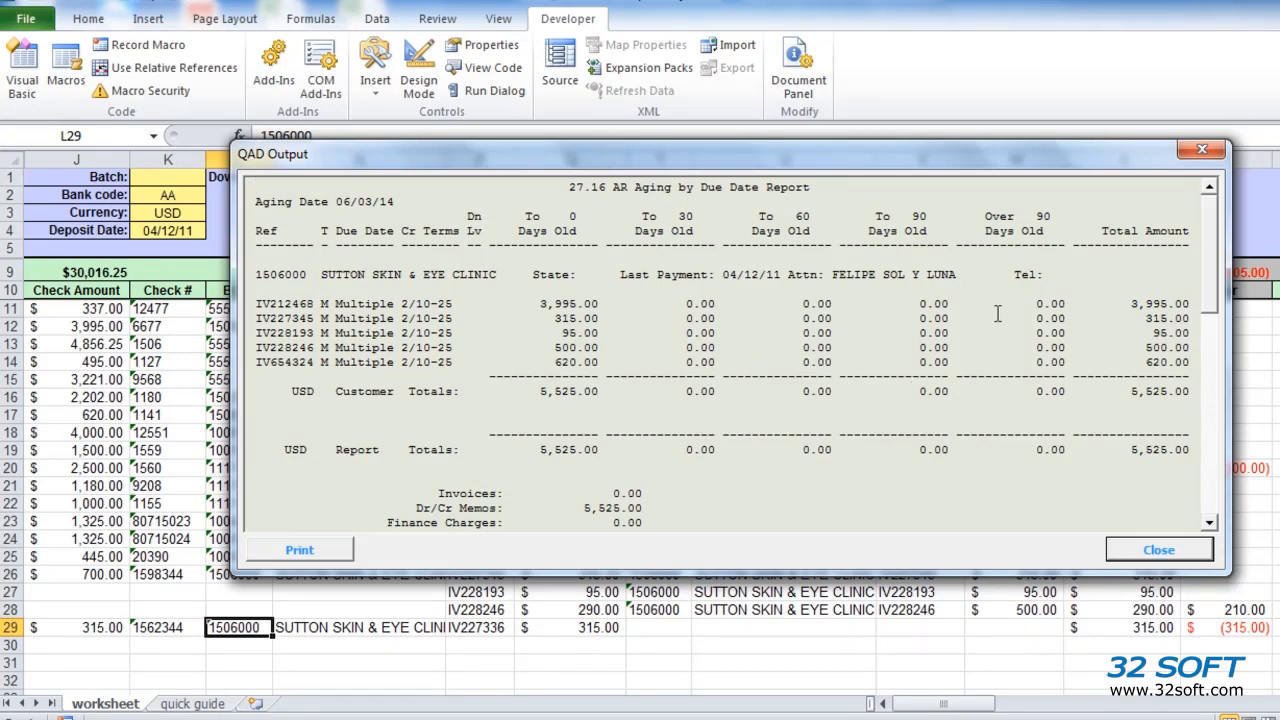
click(1180, 553)
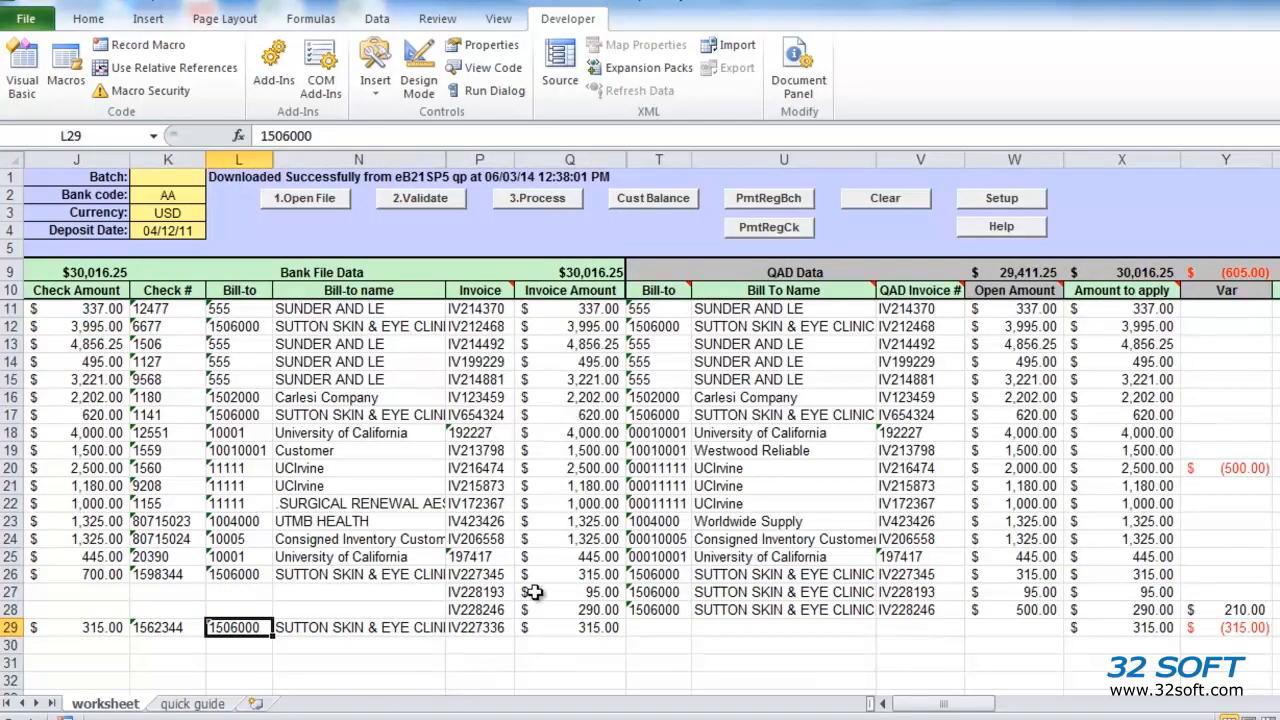
Step: Look up the customer's open invoices from the bank file invoice cell in row 29, and close the lookup list
click(497, 627)
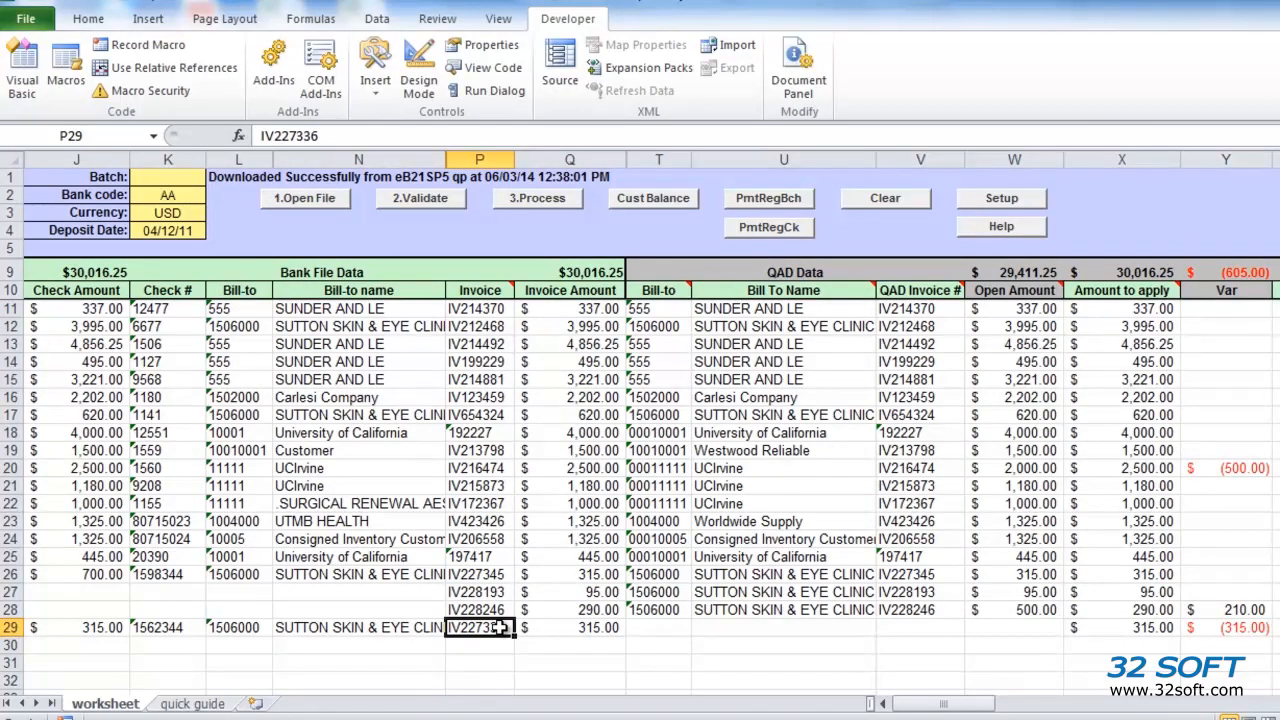
double_click(497, 627)
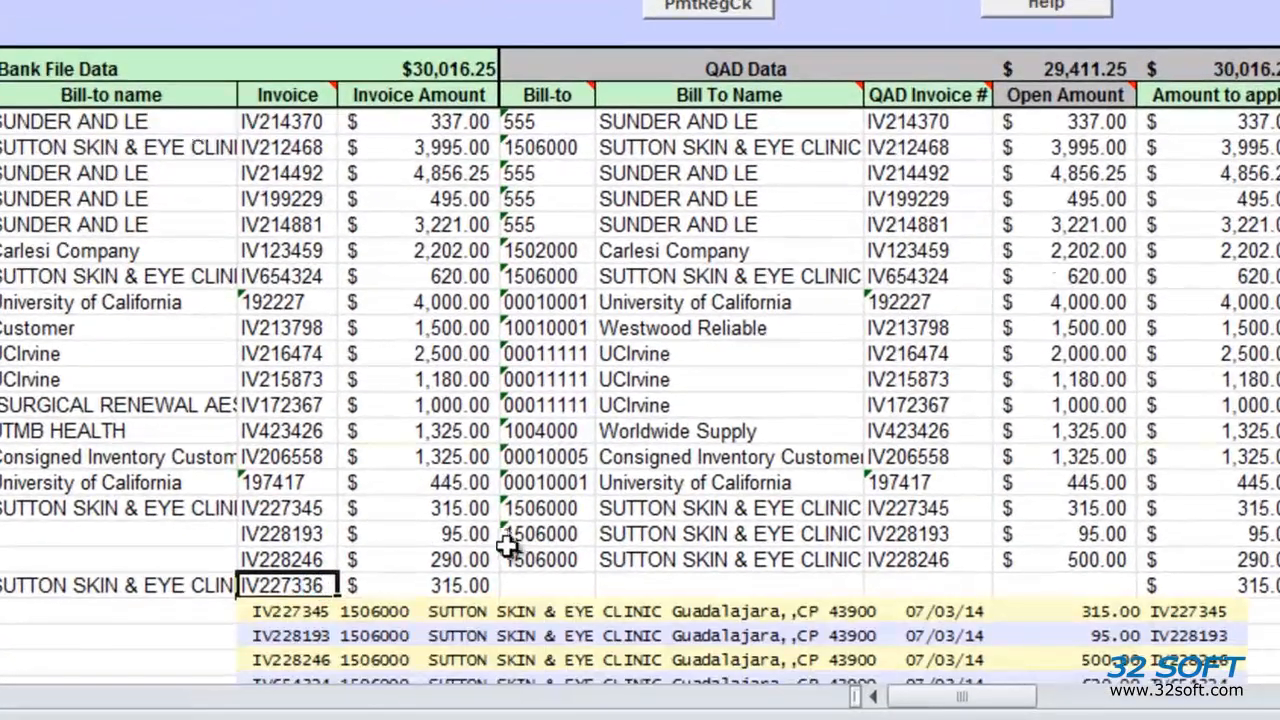
scroll(507, 545, down, 2)
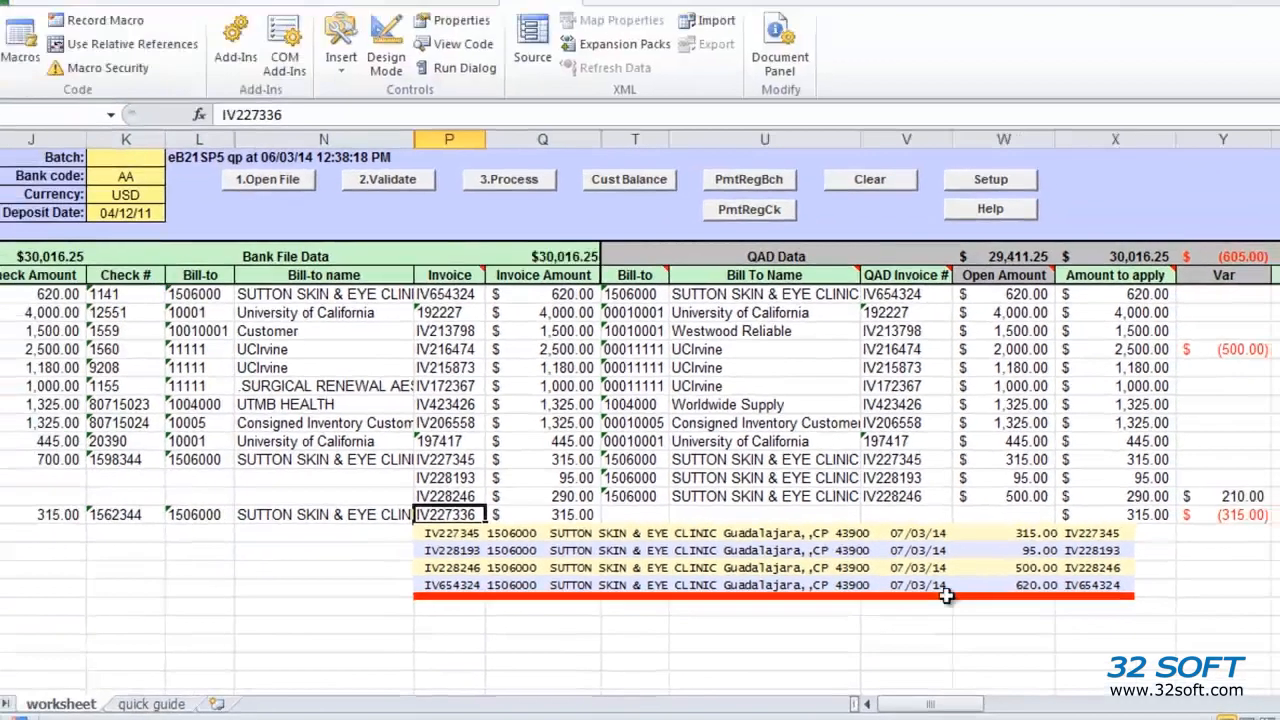
click(946, 596)
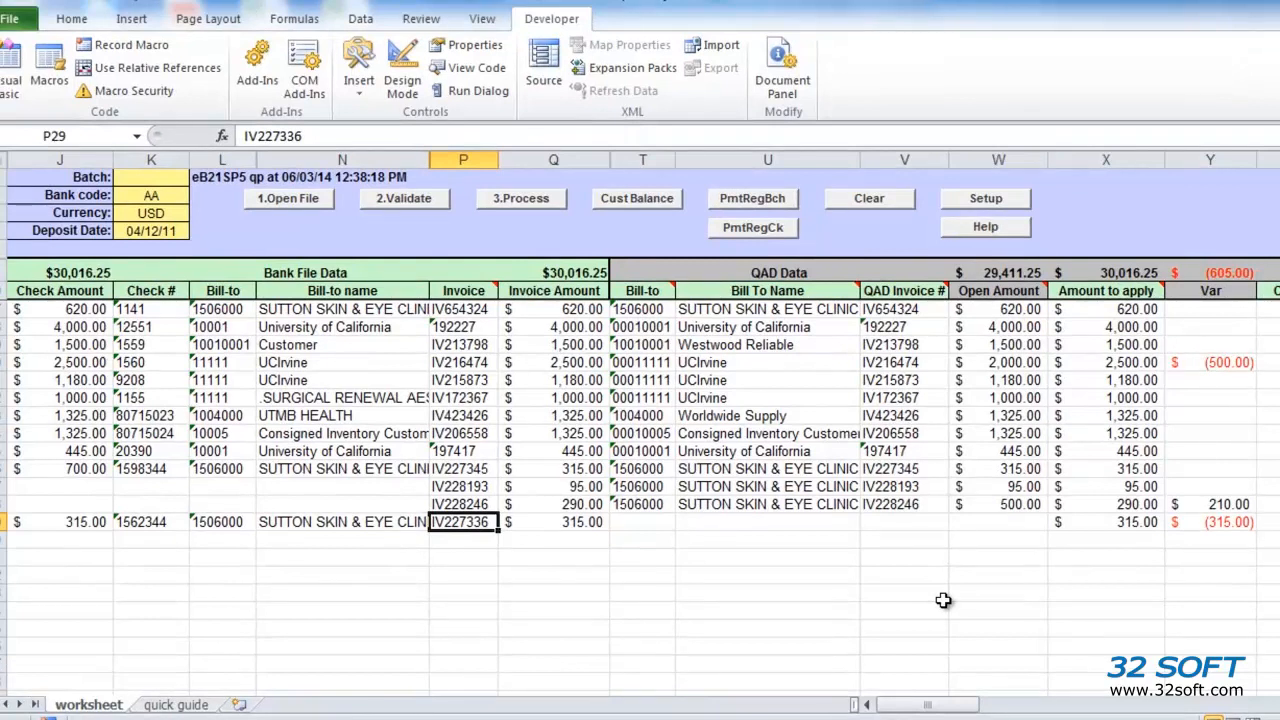
scroll(820, 476, up, 2)
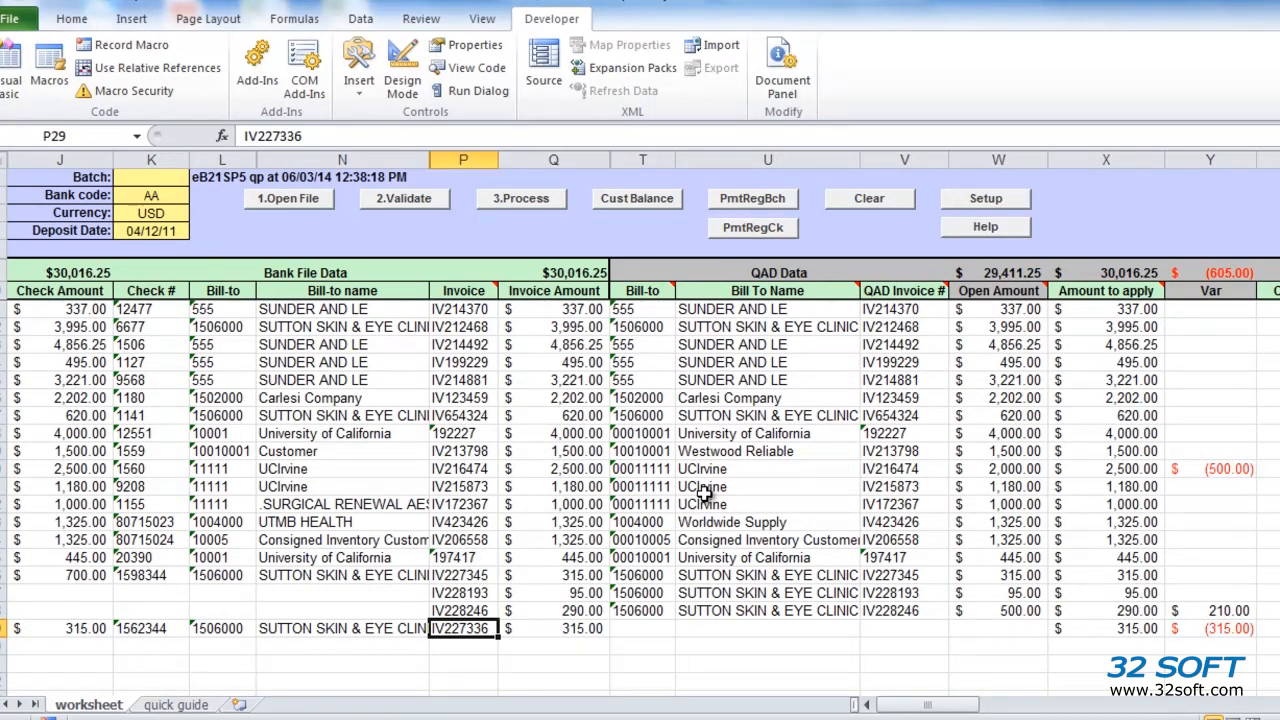
Step: Change the QAD invoice number in row 14 to IV199230 and try to process the payments into QAD
click(935, 362)
double_click(935, 362)
key(BackSpace)
key(BackSpace)
text(30)
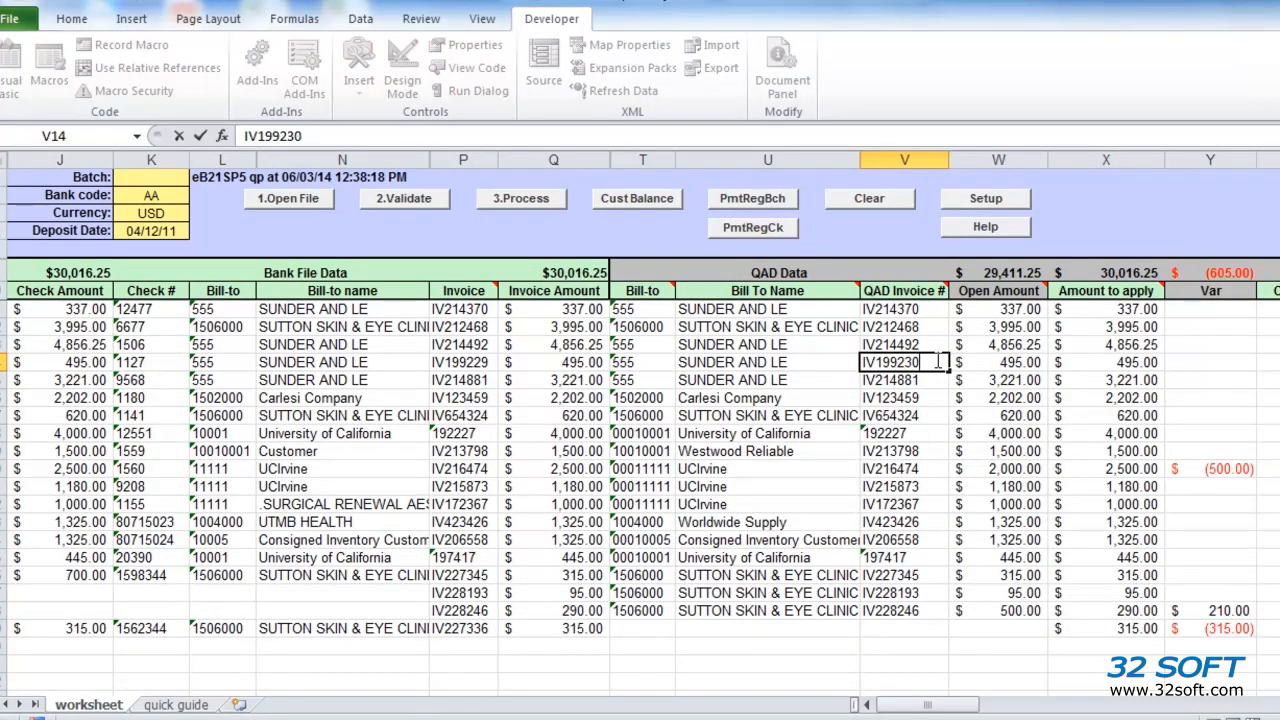
click(871, 415)
click(541, 198)
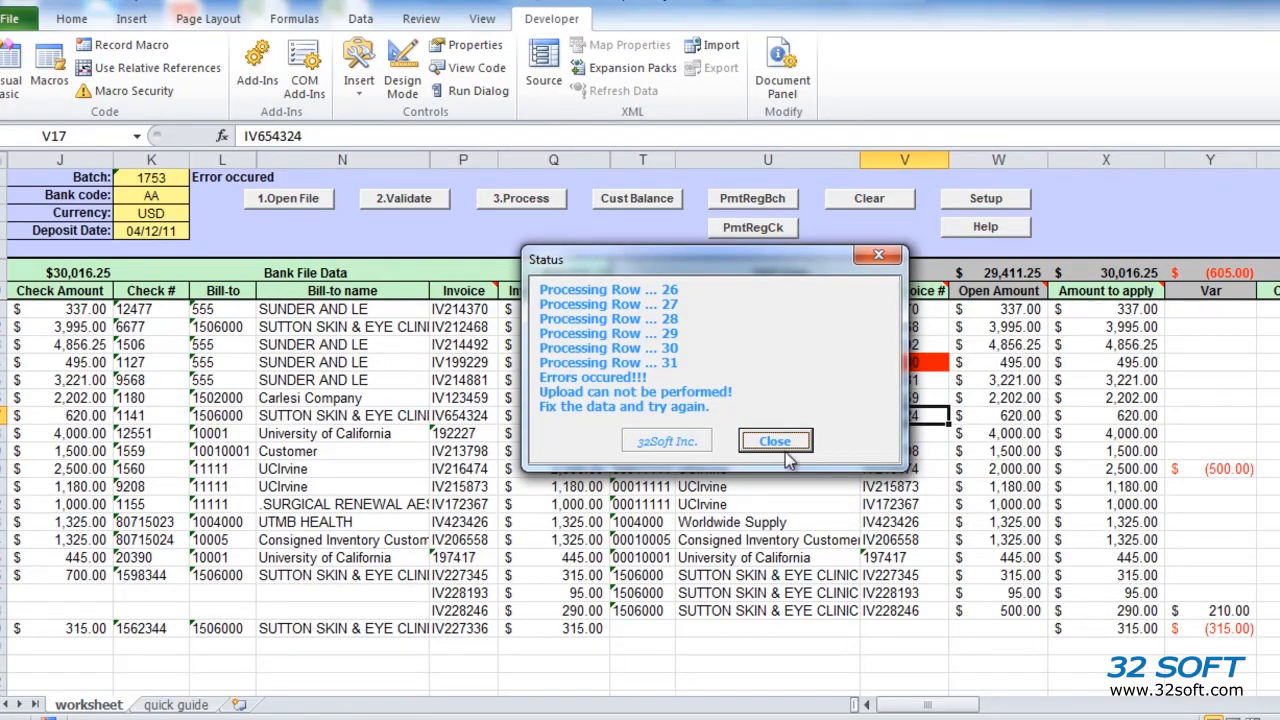
click(775, 441)
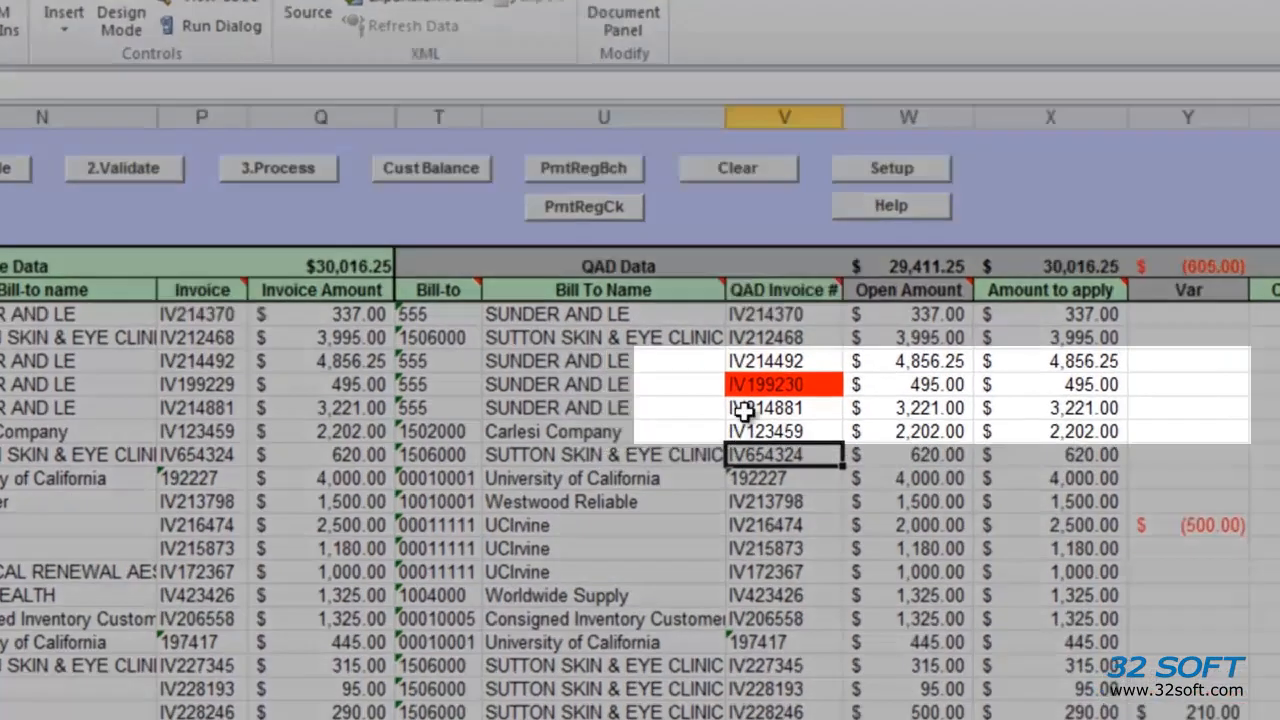
Step: Correct the flagged QAD invoice number in row 14 to IV199229 and process the payments into QAD
mouse_move(760, 387)
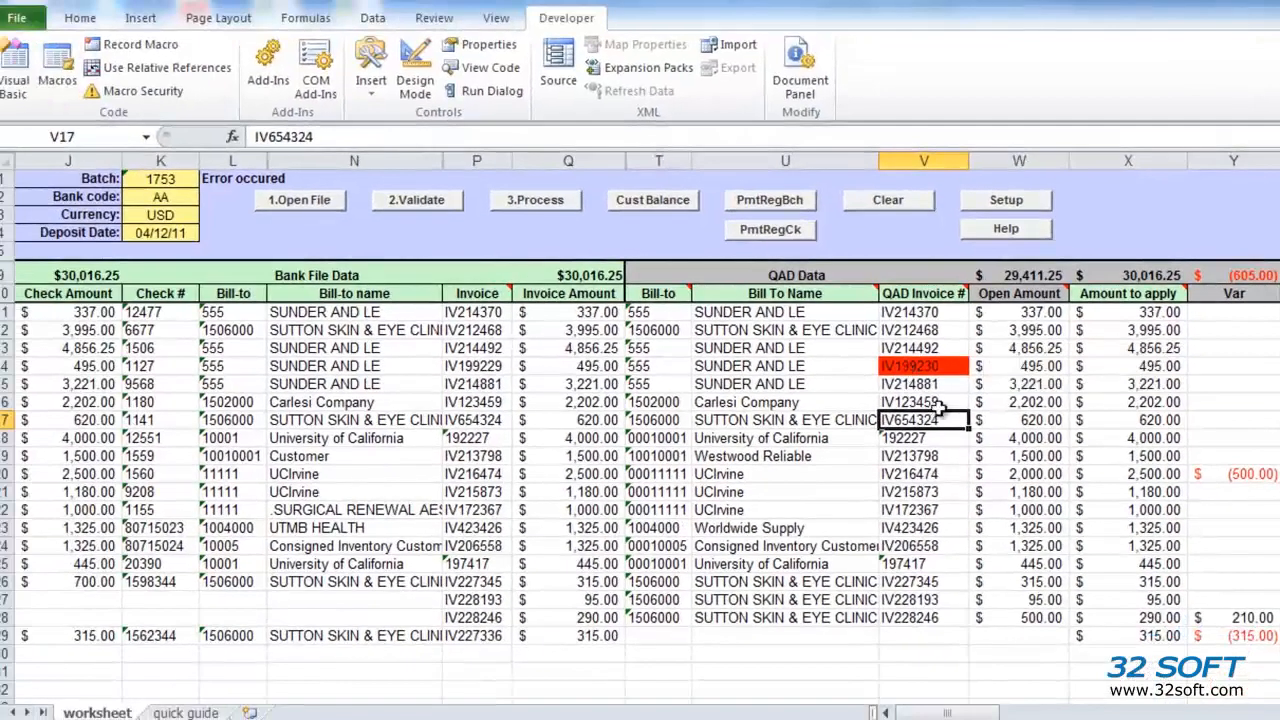
mouse_move(938, 366)
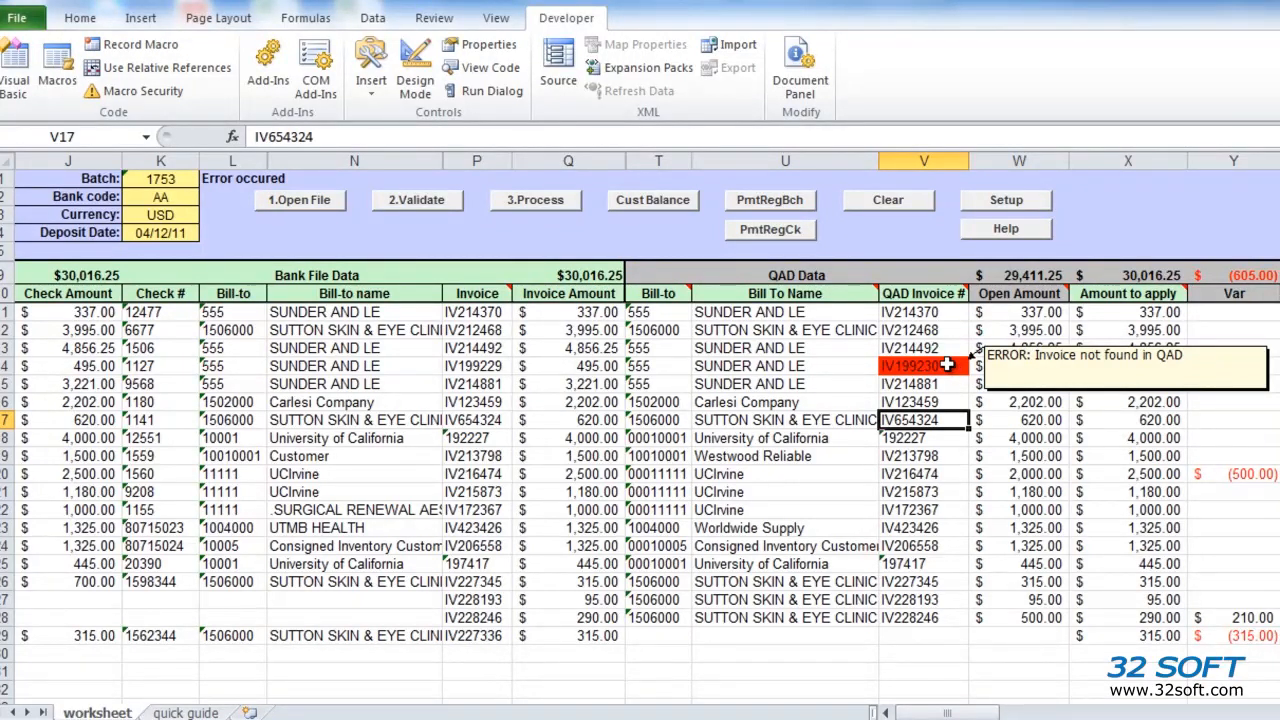
double_click(946, 365)
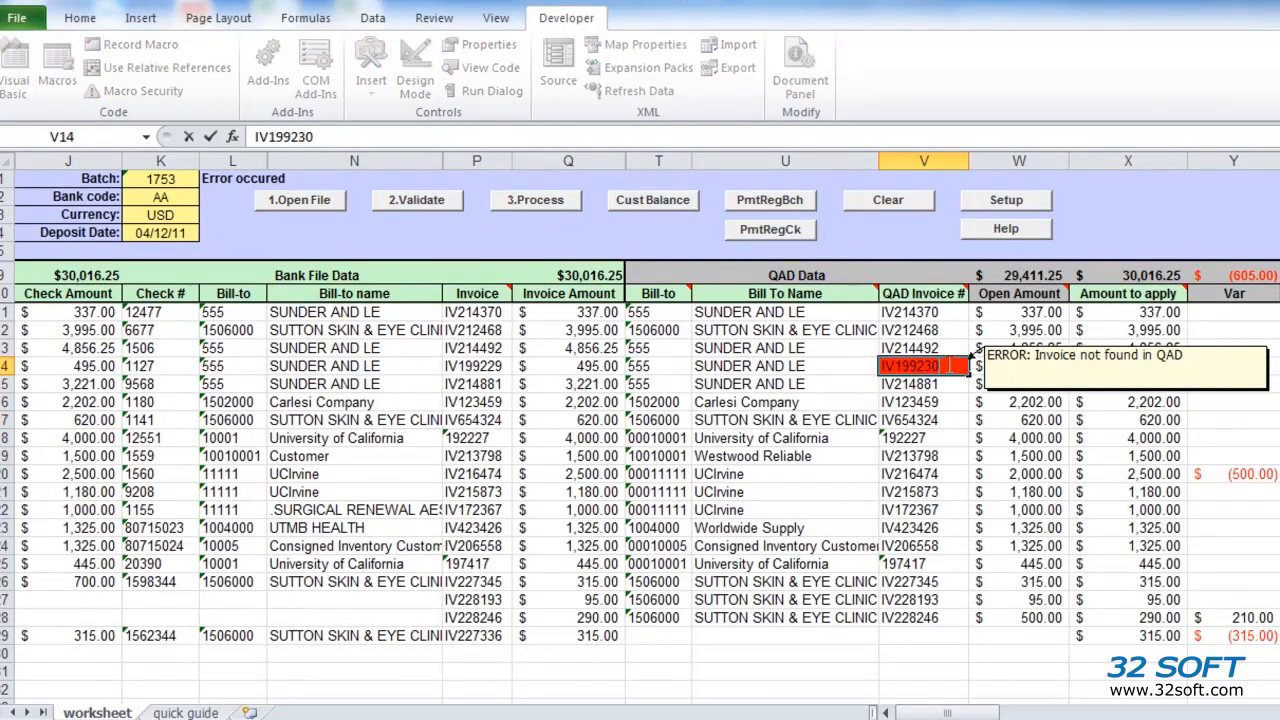
click(916, 401)
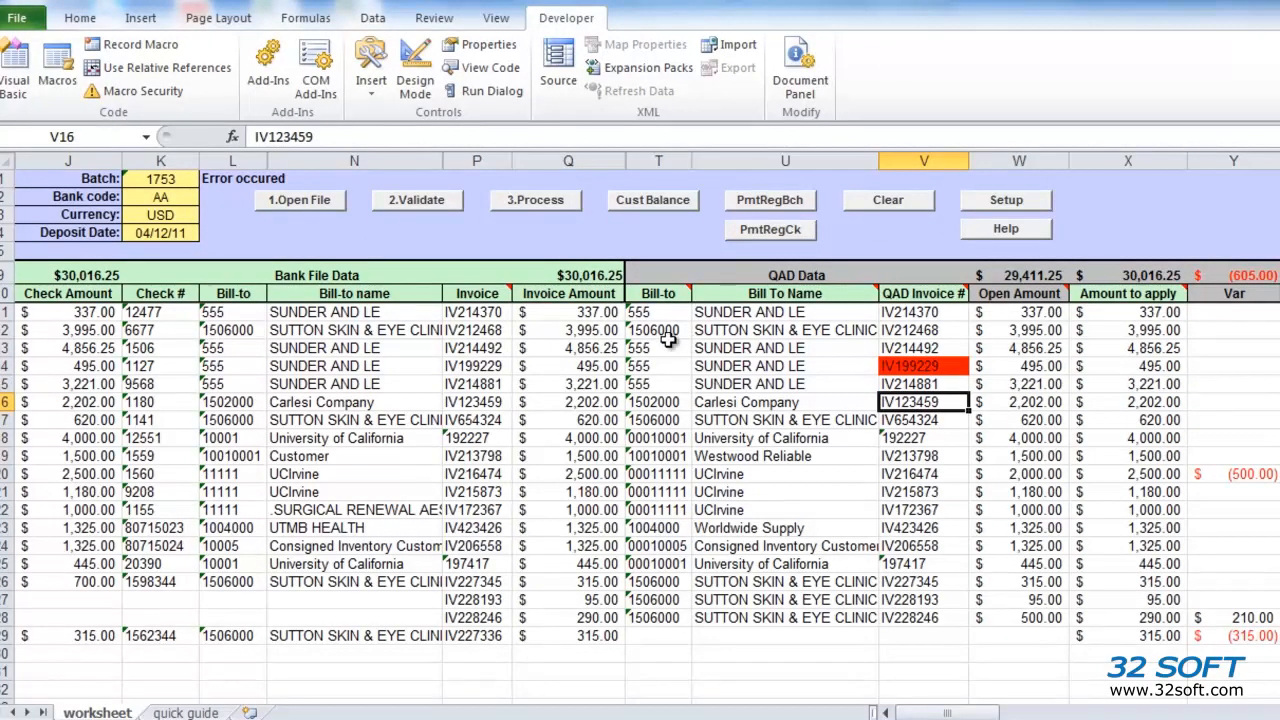
click(555, 199)
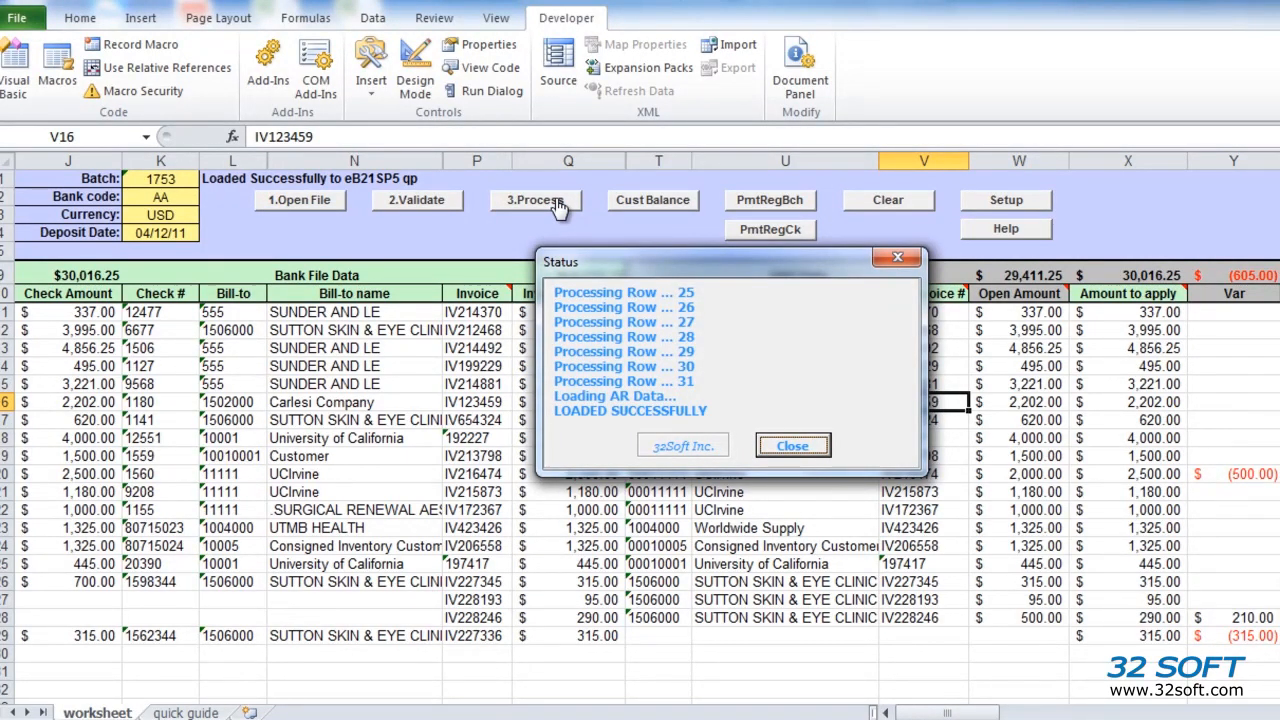
click(820, 447)
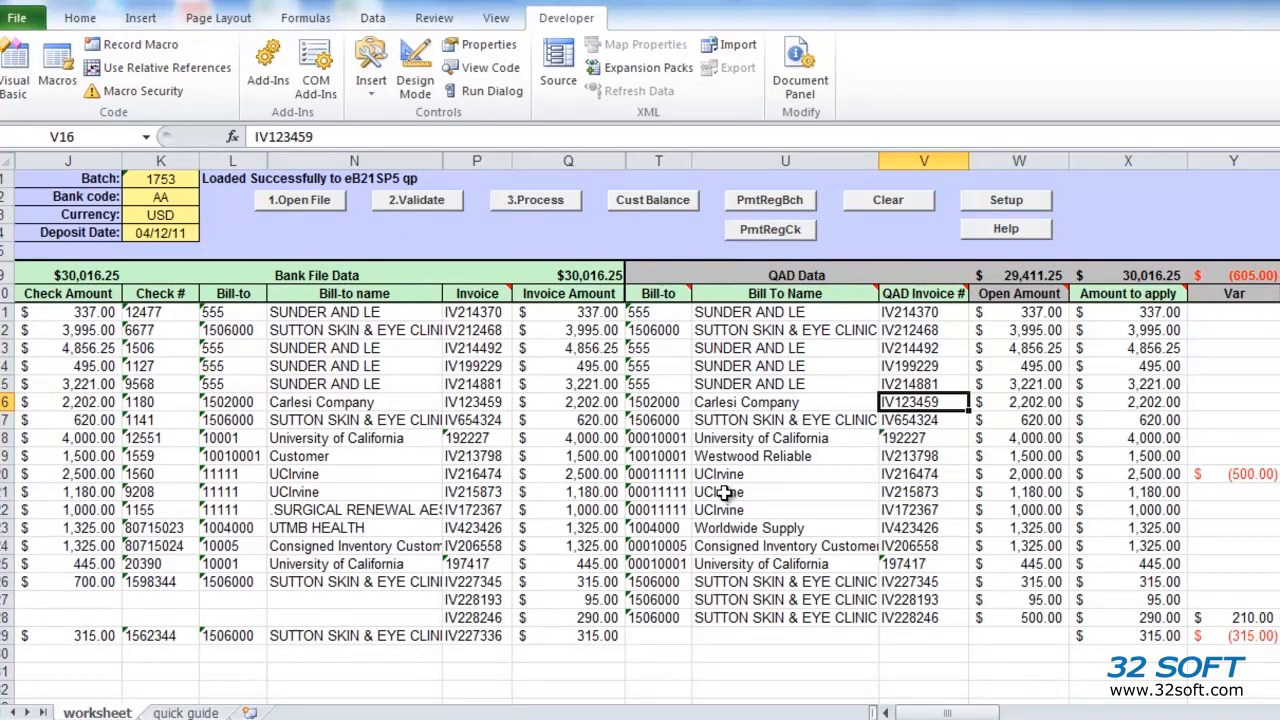
Step: Review the payment register for the whole batch and the one for the single check in row 26
click(750, 204)
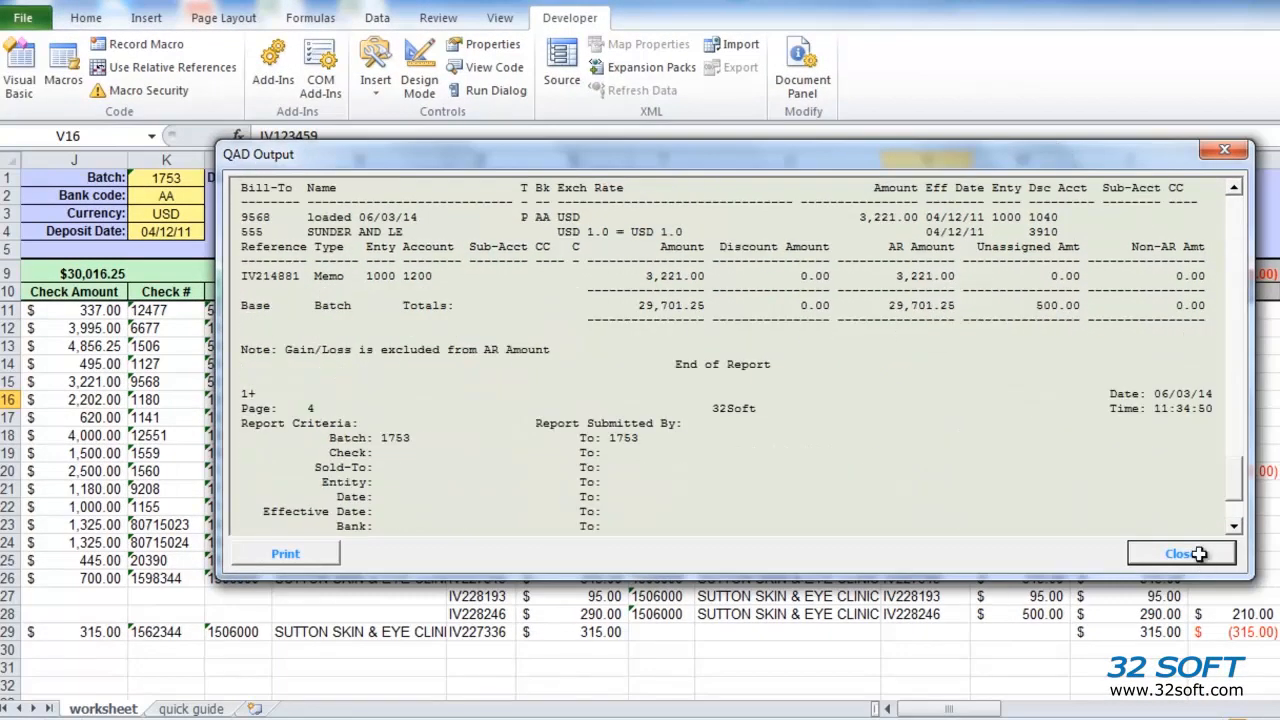
click(1196, 555)
click(171, 580)
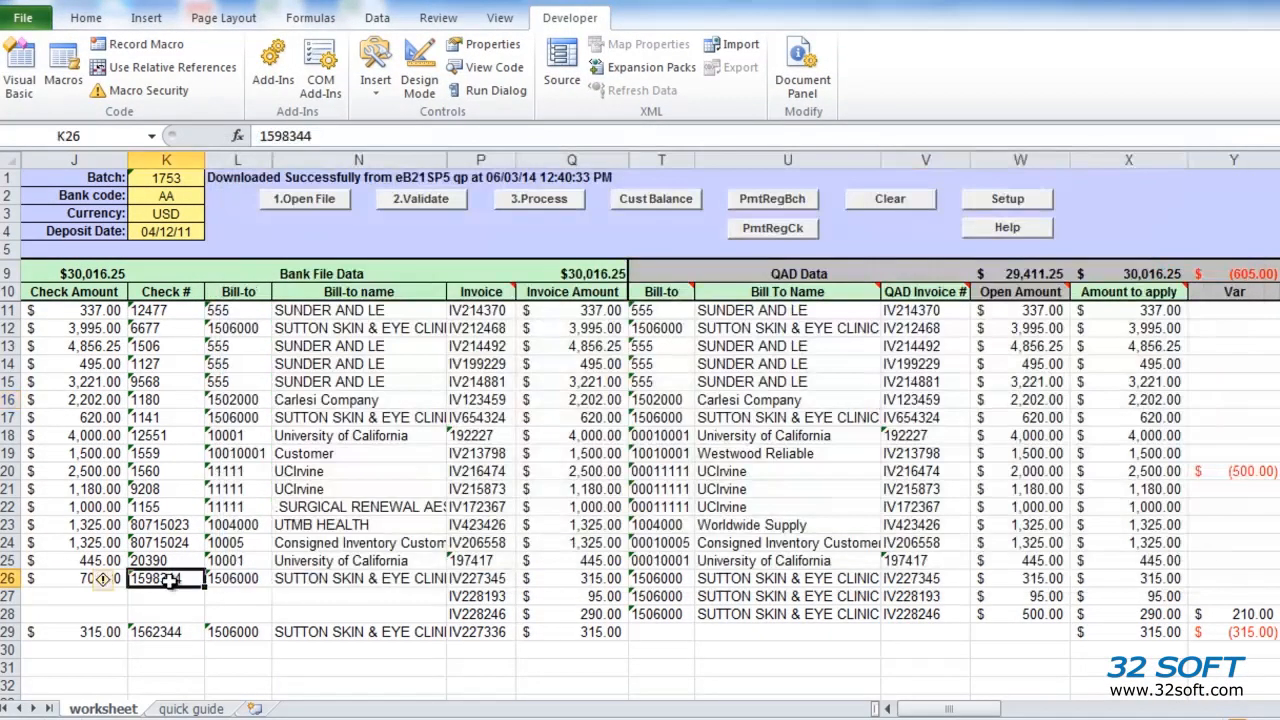
click(771, 230)
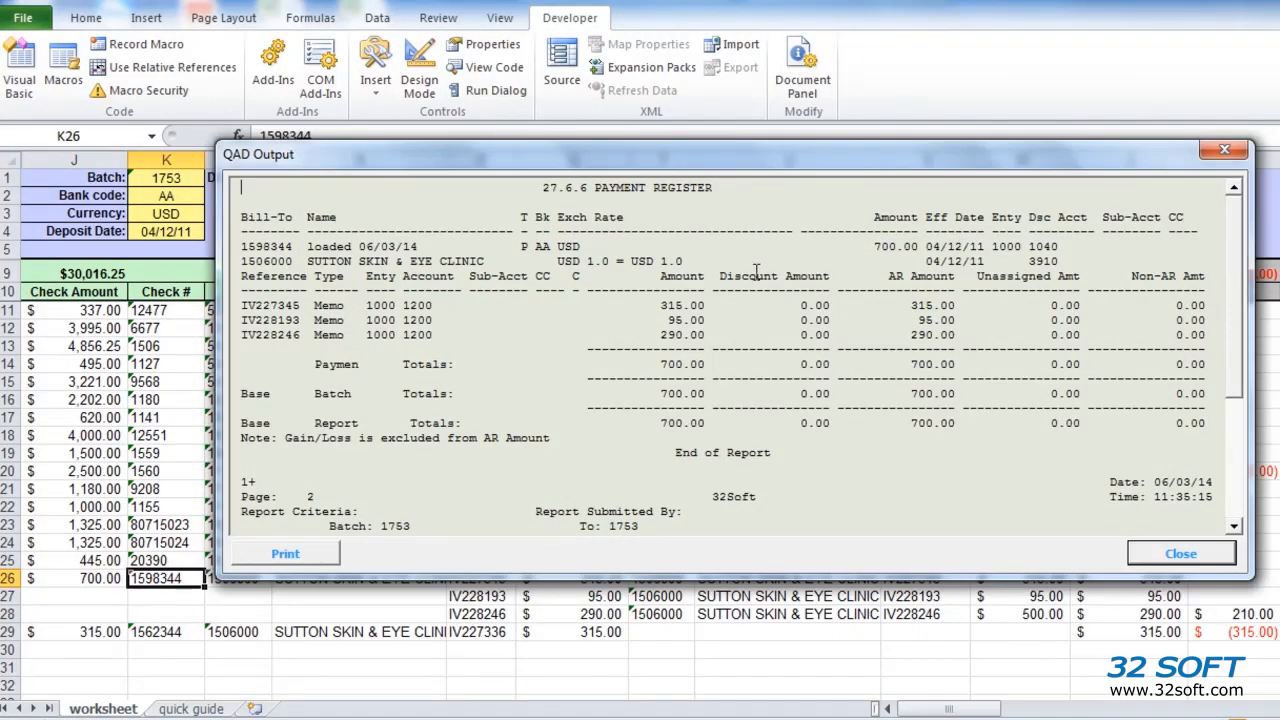
click(1190, 553)
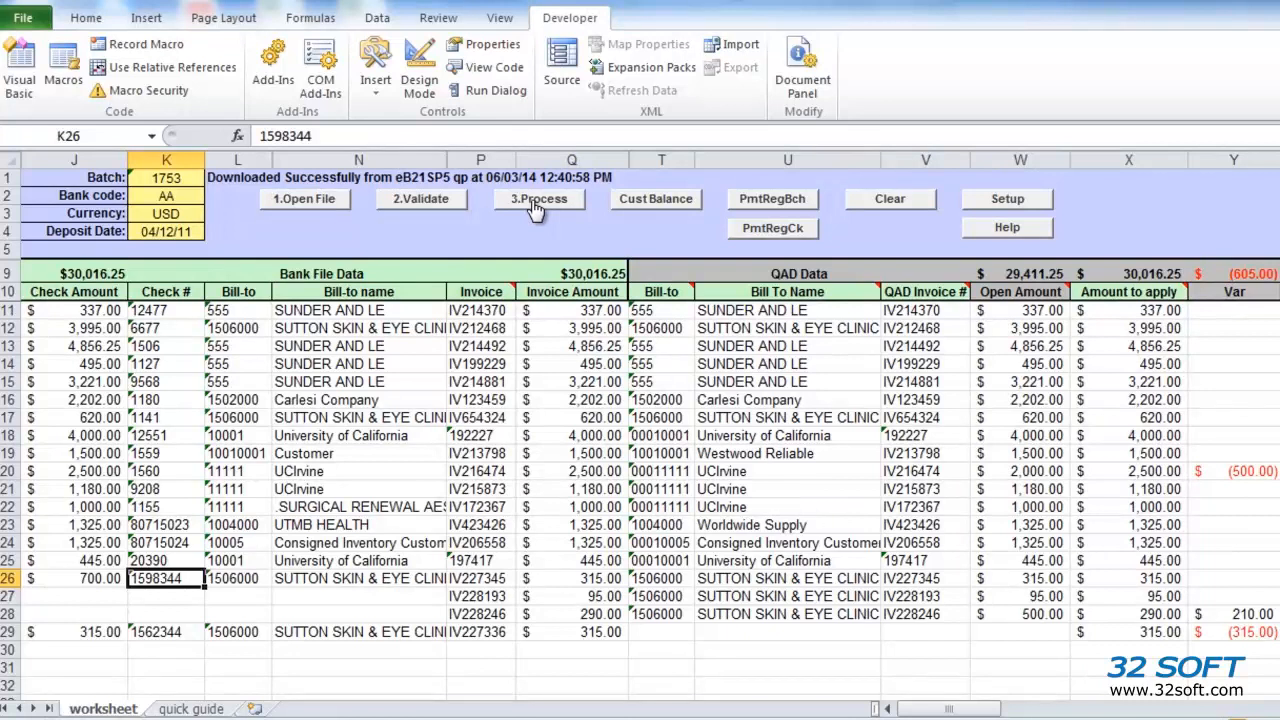
Step: Try to process the already loaded payments again, and clear the bank and QAD data from the worksheet
click(537, 200)
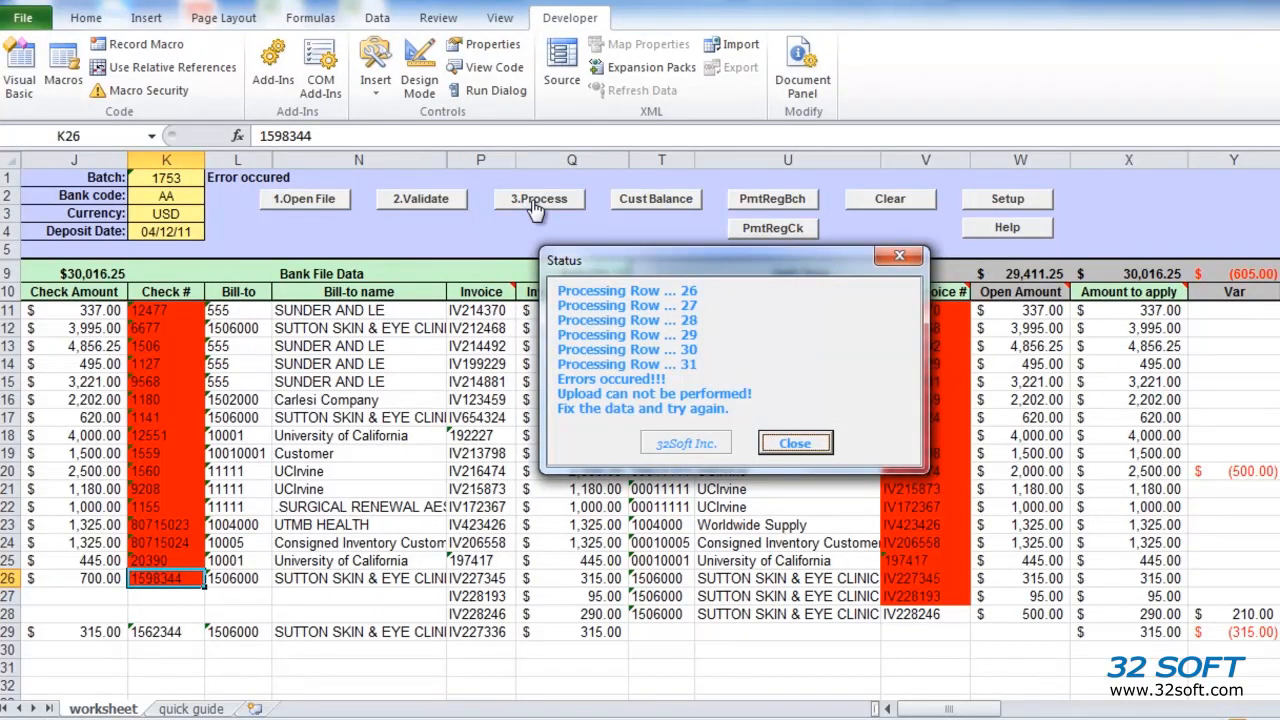
click(800, 443)
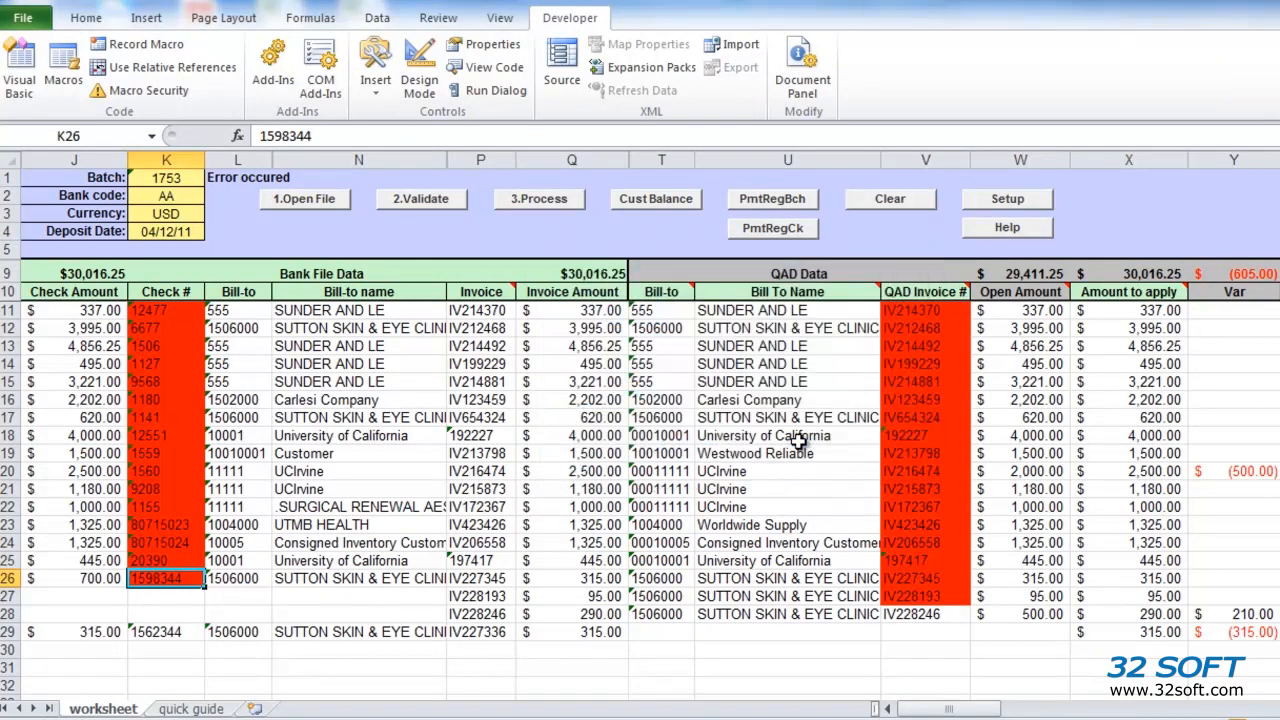
mouse_move(156, 311)
mouse_move(906, 451)
click(893, 203)
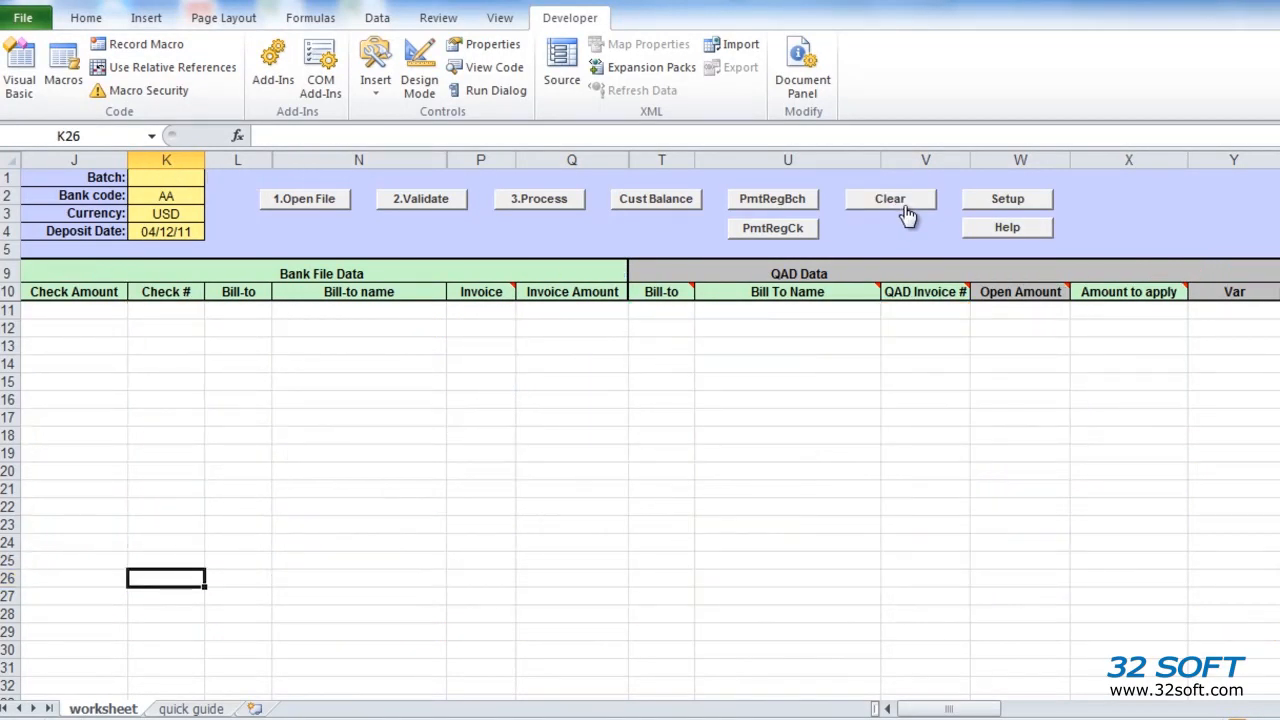